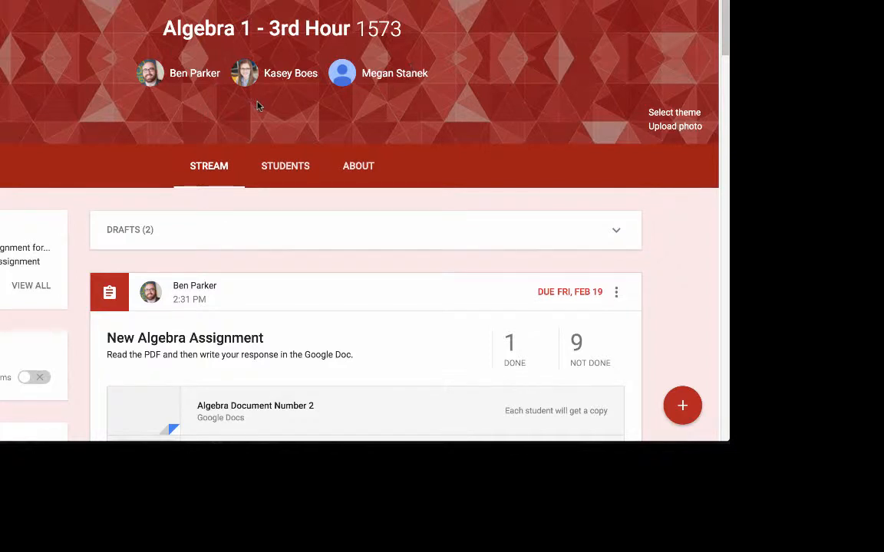
# - Create a new assignment in the Algebra 1 - 3rd Hour class titled "New Algebra Assignment for Video!"
pyautogui.scroll(-3, 258, 106)
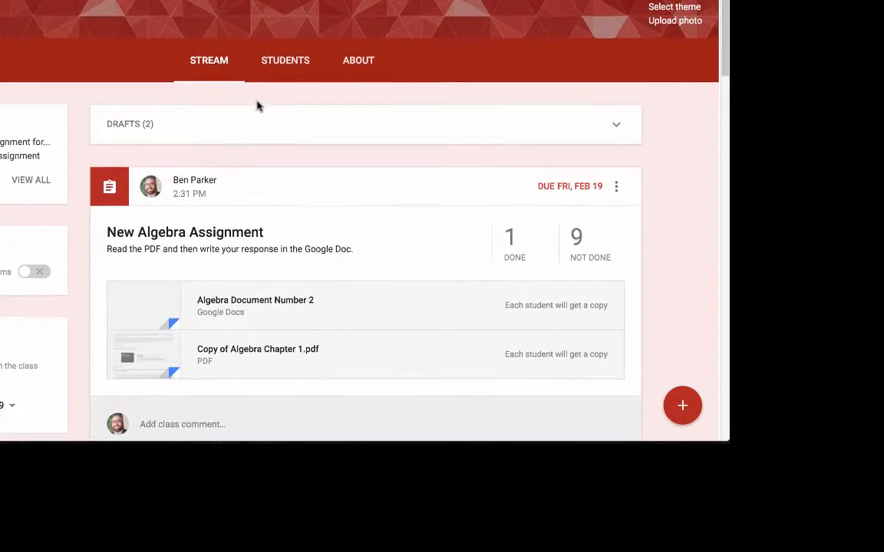
pyautogui.scroll(3, 256, 105)
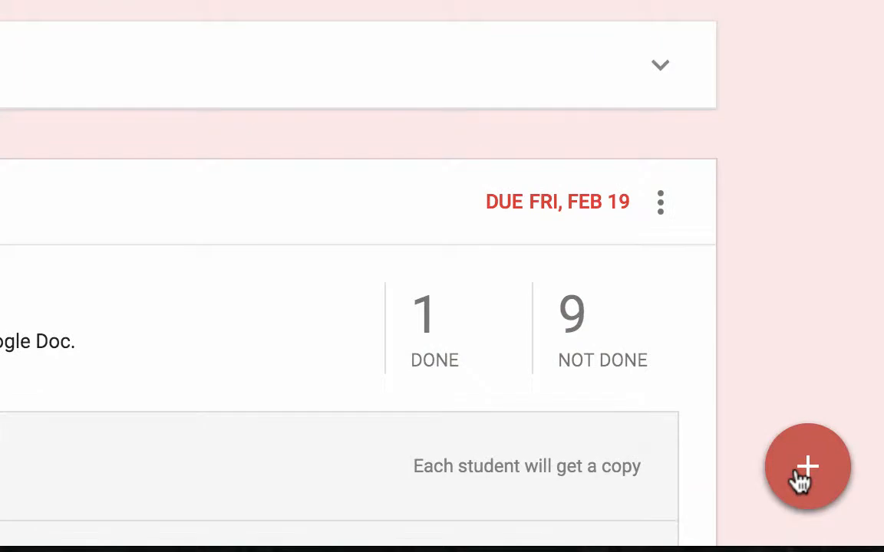
pyautogui.click(790, 475)
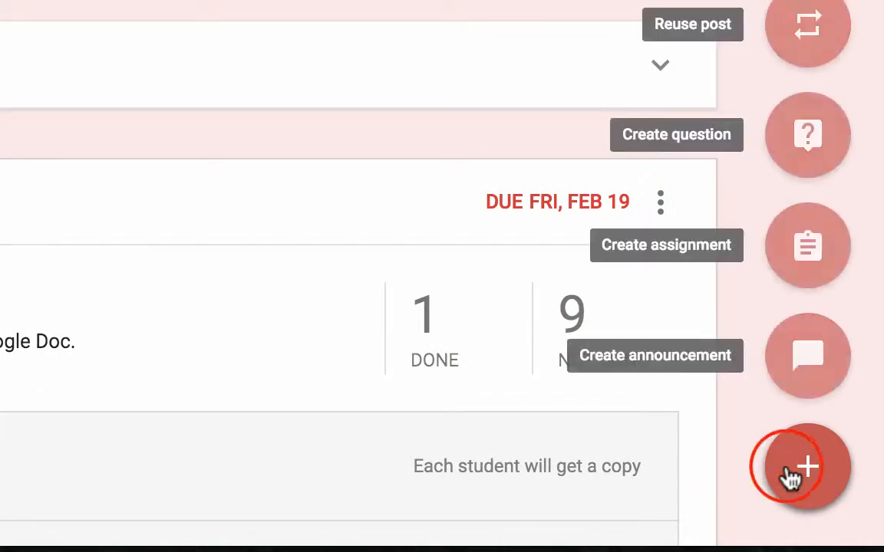
pyautogui.click(802, 252)
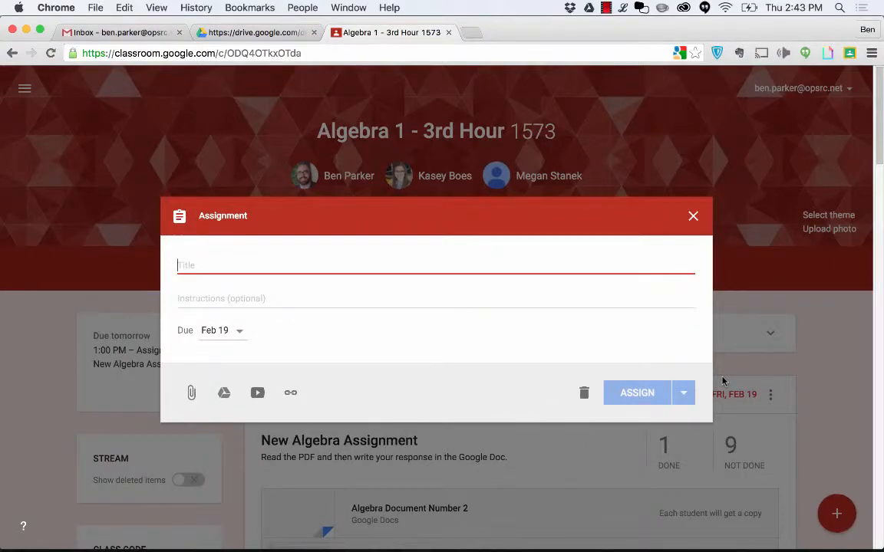
pyautogui.write('New Alge')
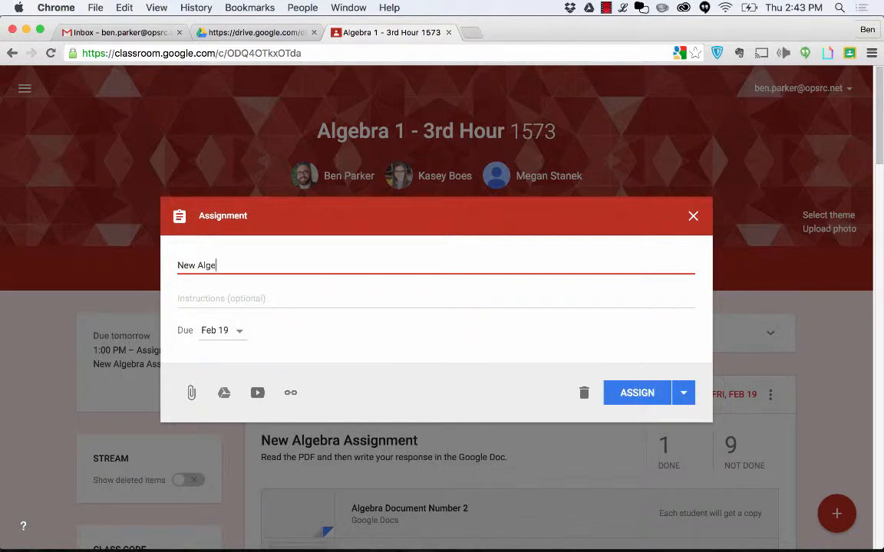
pyautogui.write('bra Assignment for ')
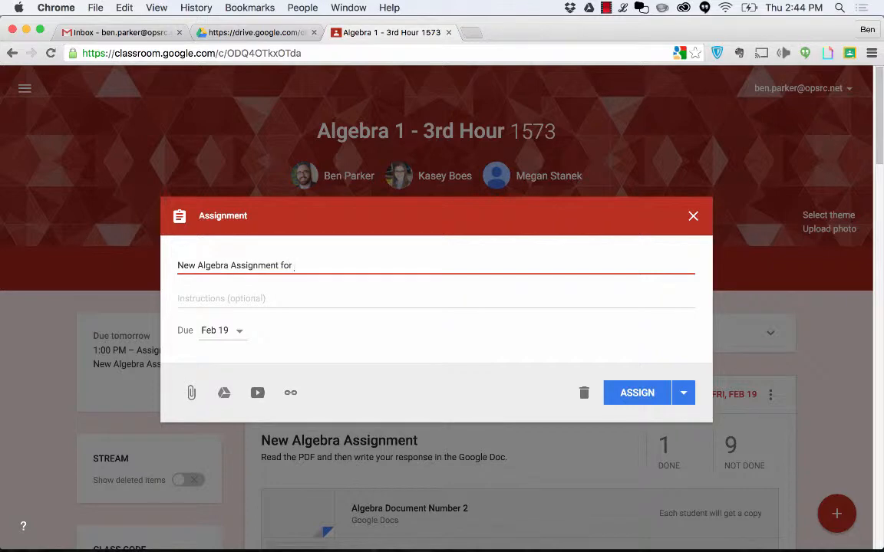
pyautogui.write('Video!')
pyautogui.press('Tab')
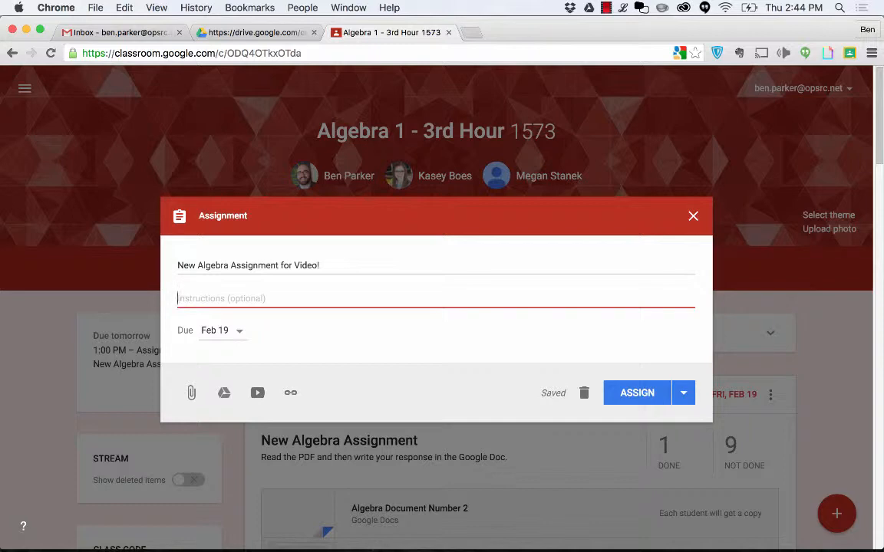
# - Enter the assignment instructions "Please look over the PDF and then write three paragraphs in the Google Doc."
pyautogui.write('Please look')
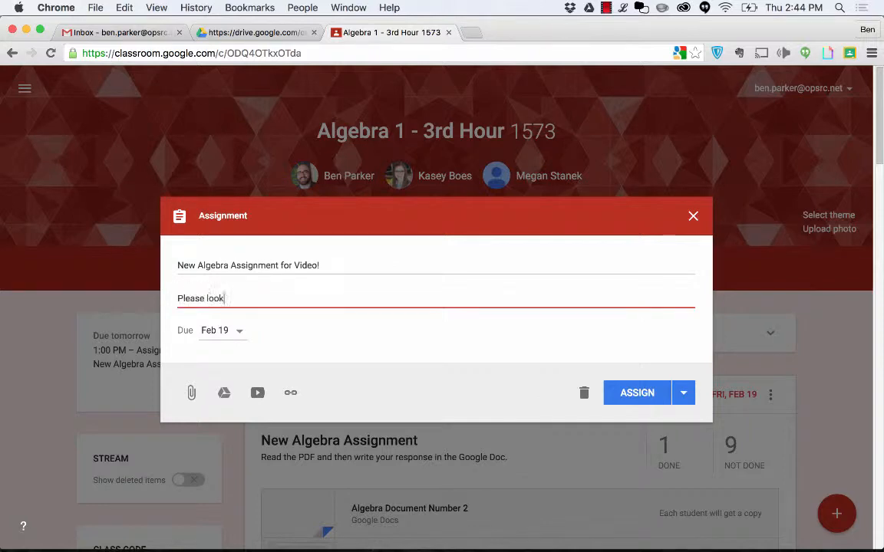
pyautogui.write(' over the PDF and then write ')
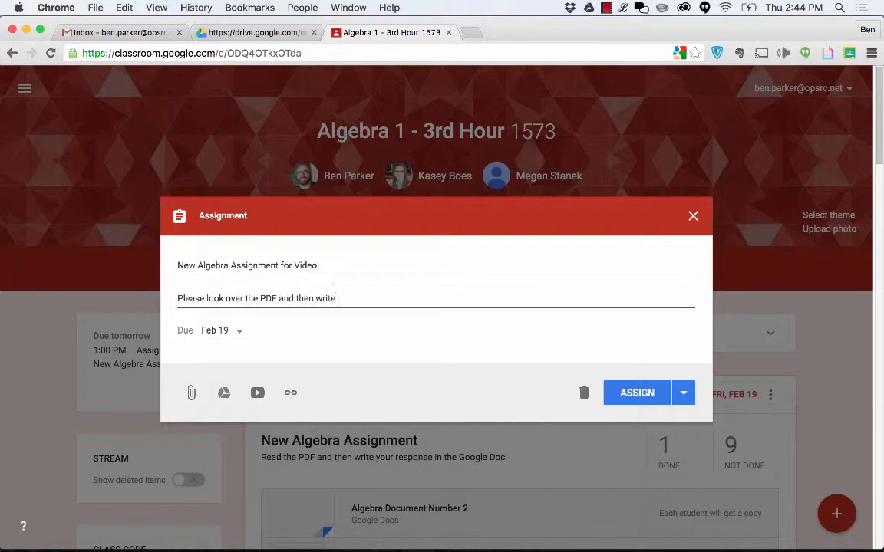
pyautogui.write('three paragraphs in the Googl')
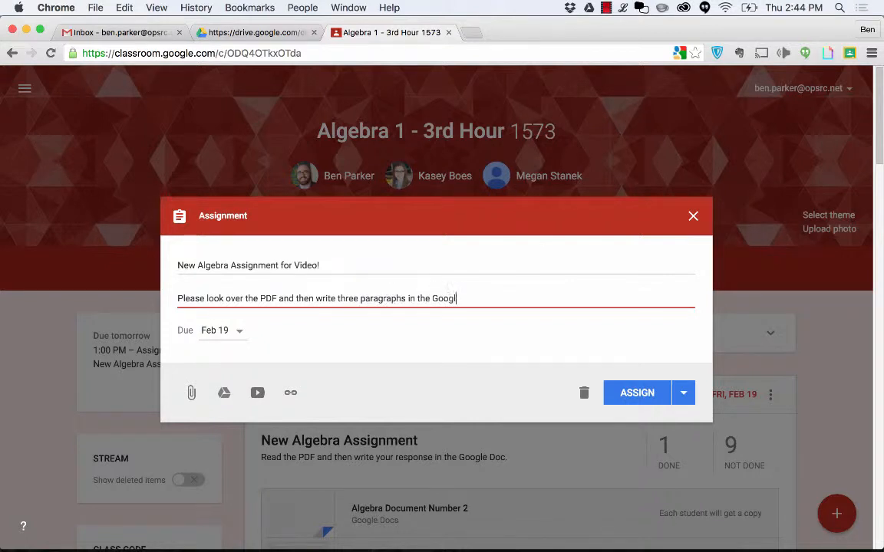
pyautogui.write('e Doc.')
# - Set the assignment's due date to Feb 22, 2016, without a due time
pyautogui.click(239, 331)
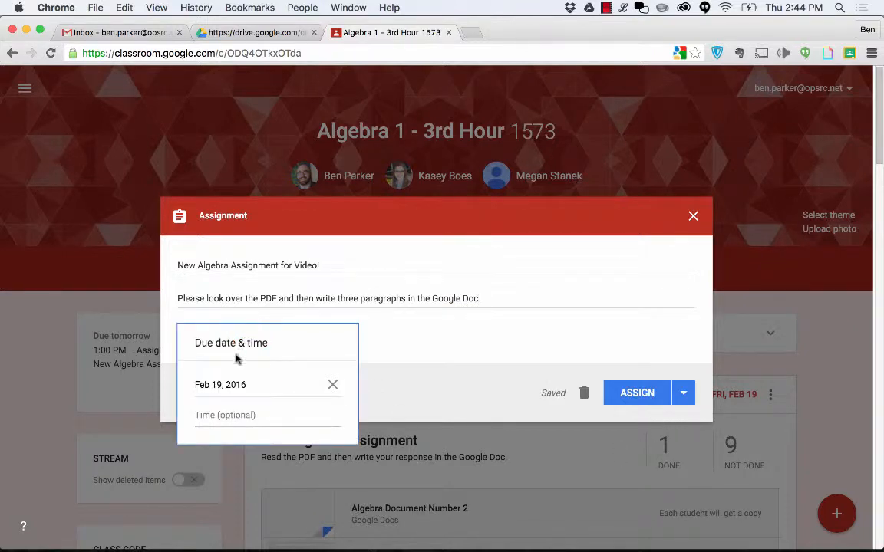
pyautogui.click(249, 384)
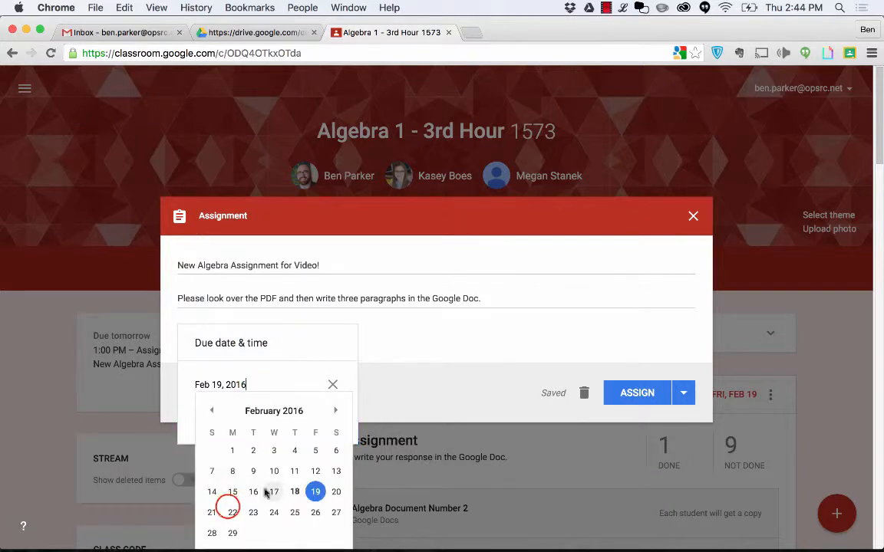
pyautogui.click(228, 511)
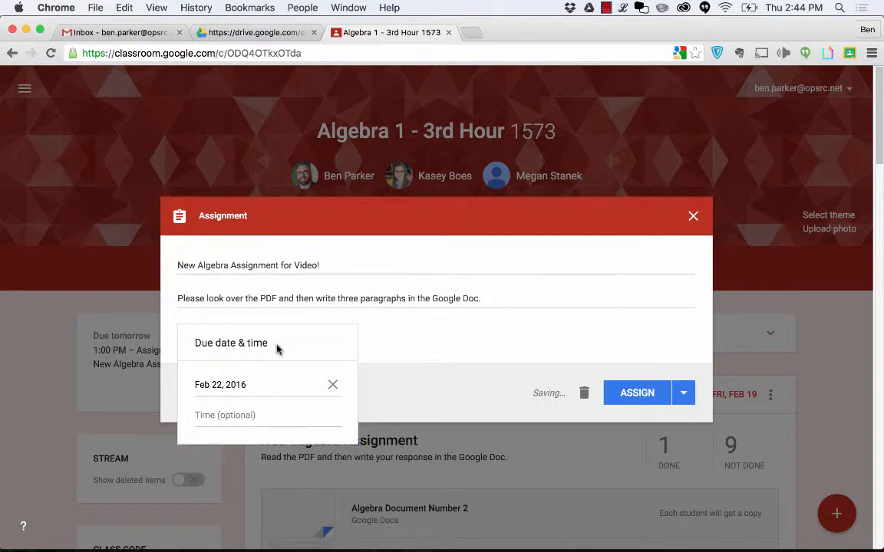
pyautogui.click(489, 375)
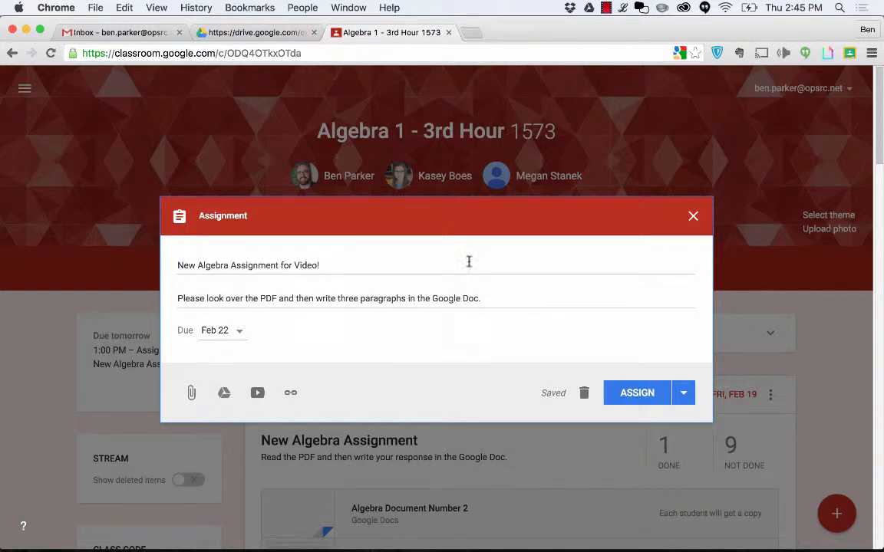
# - Browse Google Drive for attachments and open the Classroom folder inside _OPSRC Shared Files > Technology
pyautogui.click(224, 394)
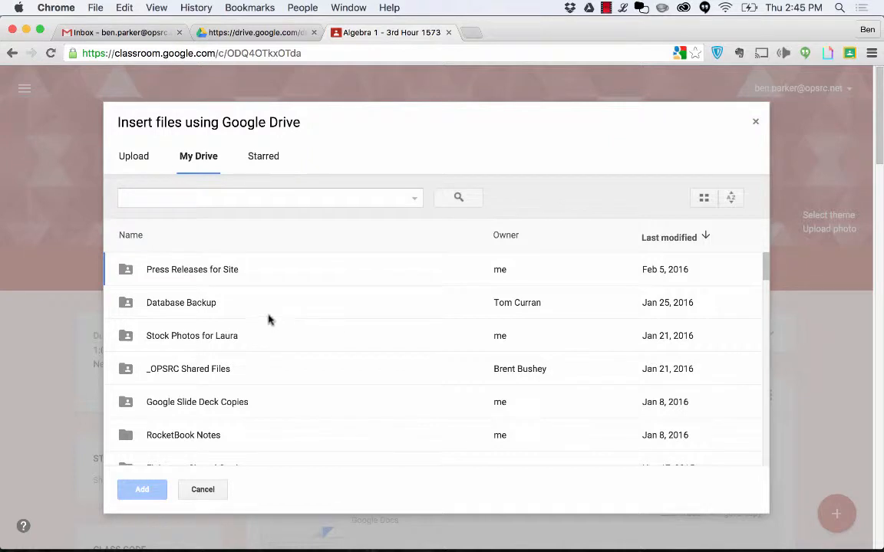
pyautogui.click(382, 234)
pyautogui.doubleClick(230, 262)
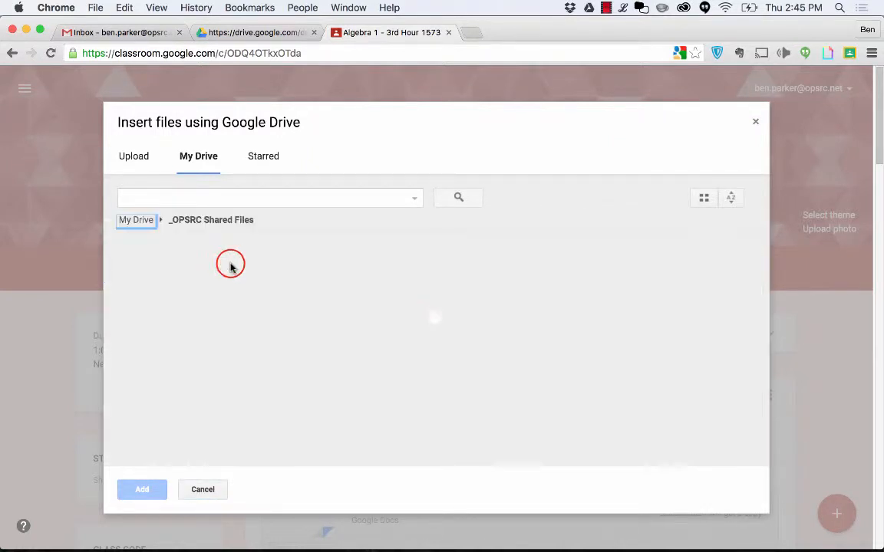
pyautogui.scroll(-5, 270, 375)
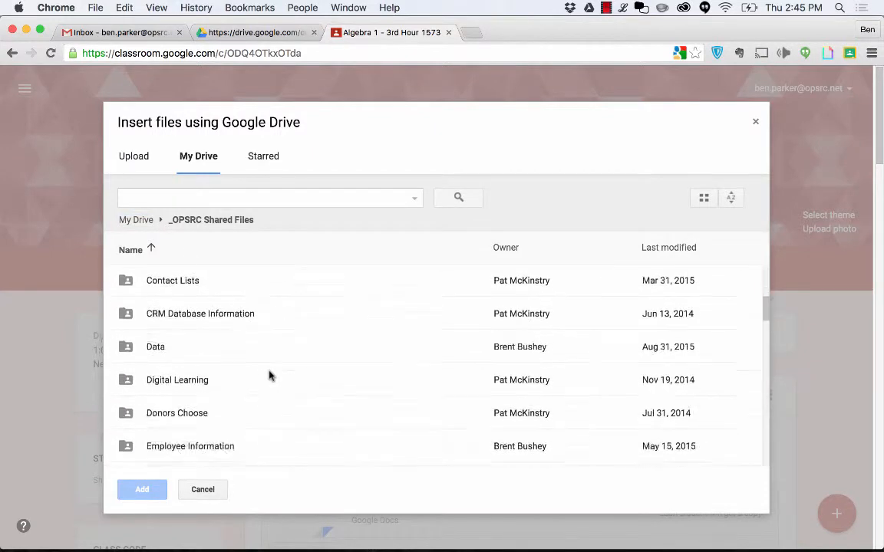
pyautogui.scroll(-15, 270, 375)
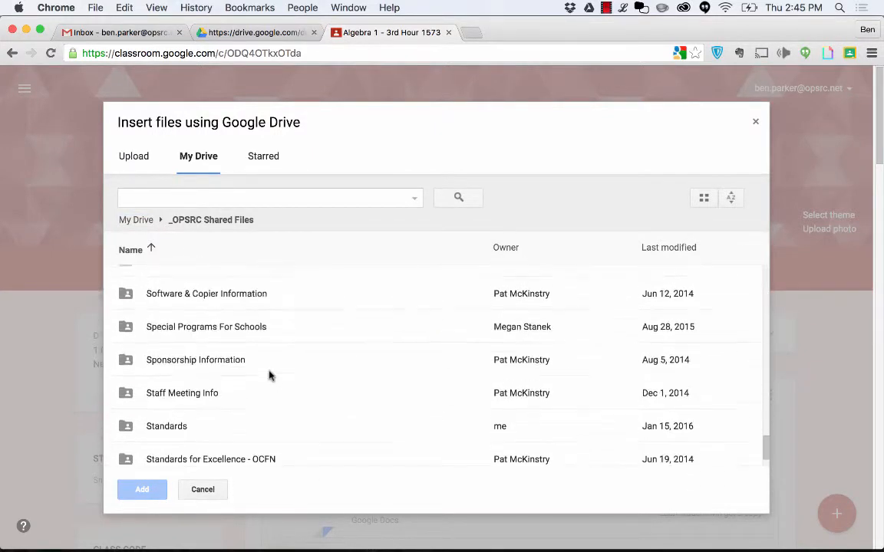
pyautogui.scroll(-6, 268, 375)
pyautogui.click(258, 375)
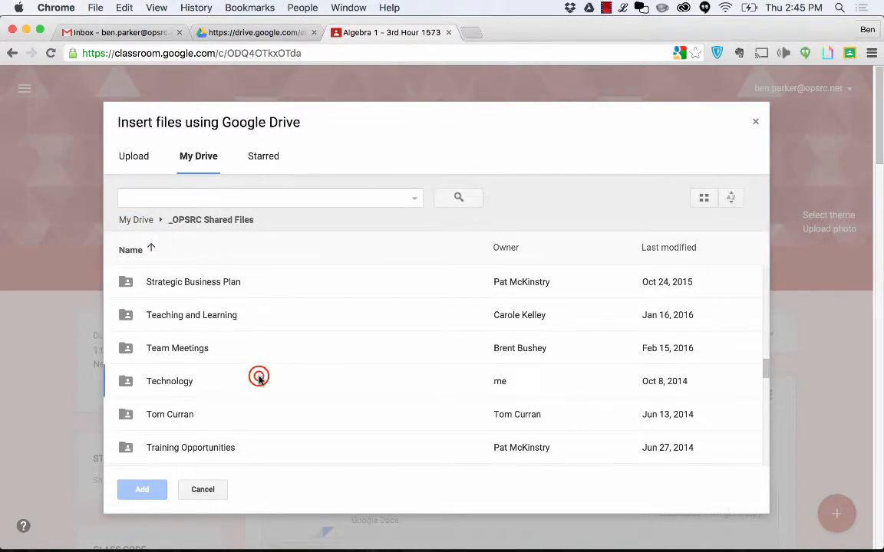
pyautogui.doubleClick(258, 378)
pyautogui.click(202, 282)
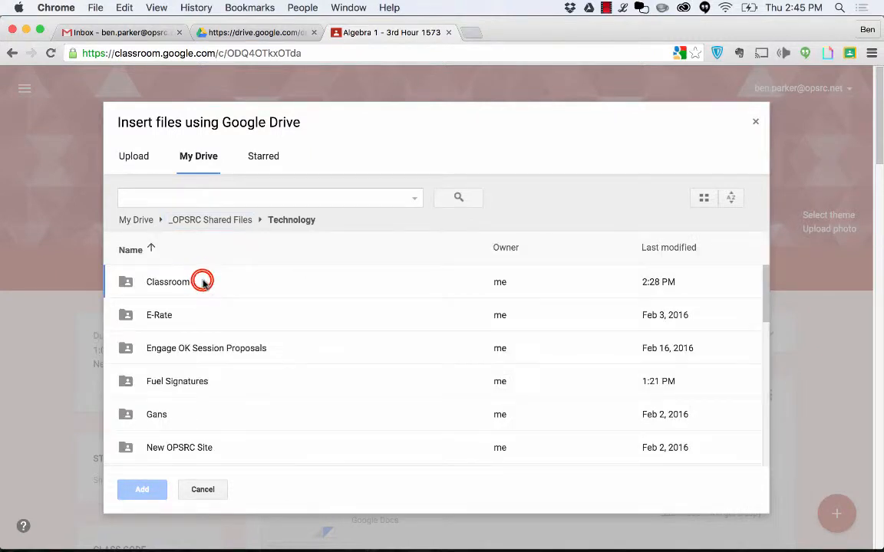
pyautogui.doubleClick(202, 283)
# - Attach both "Algebra Document Number 2" and "Copy of Algebra Chapter 1.pdf" to the assignment
pyautogui.click(198, 287)
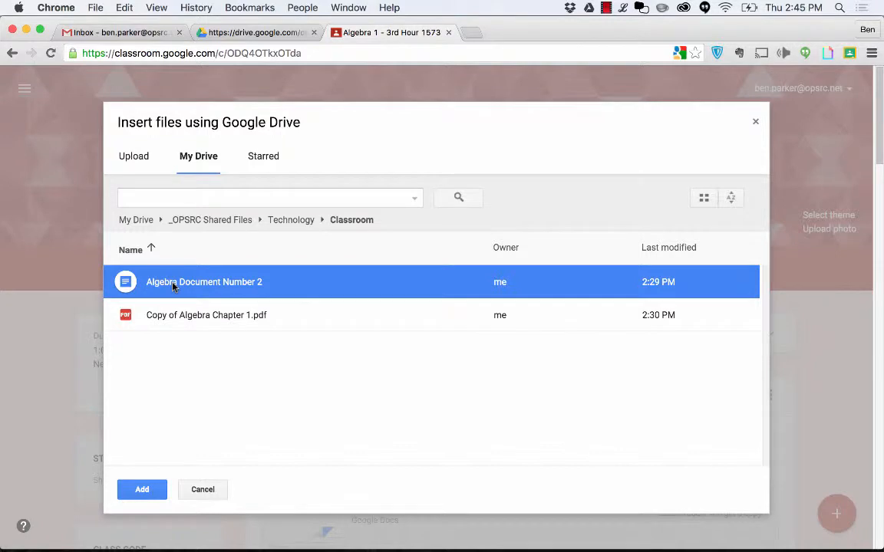
pyautogui.keyDown('shift'); pyautogui.click(181, 317); pyautogui.keyUp('shift')
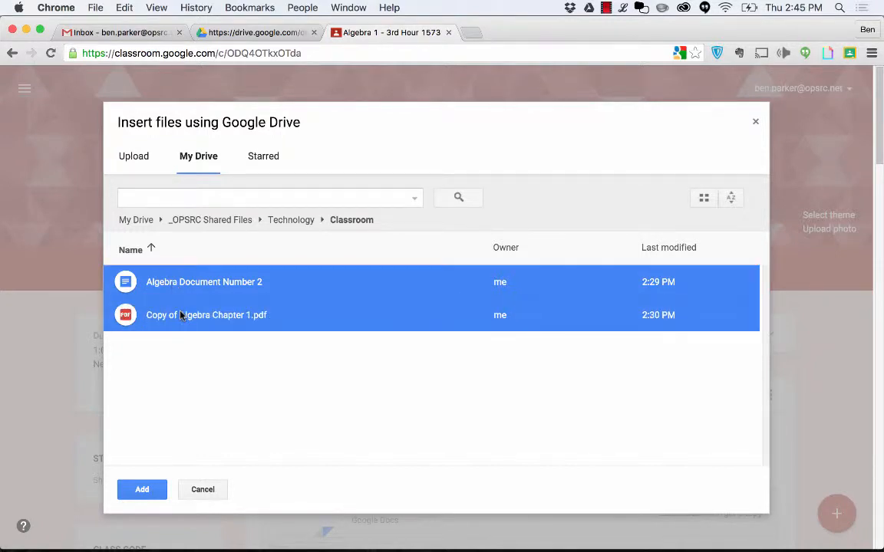
pyautogui.click(140, 492)
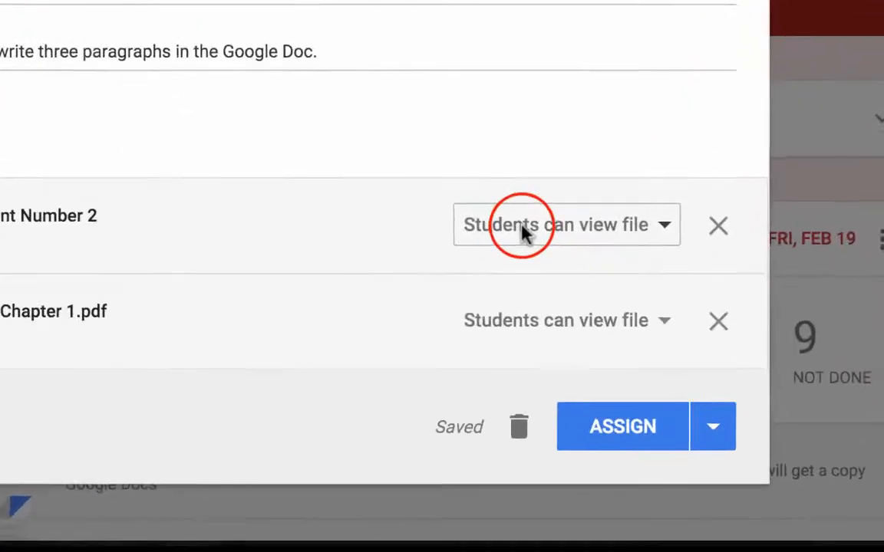
# - Set the sharing option of both attached files, the Google Doc and the PDF, to "Make a copy for each student"
pyautogui.click(582, 379)
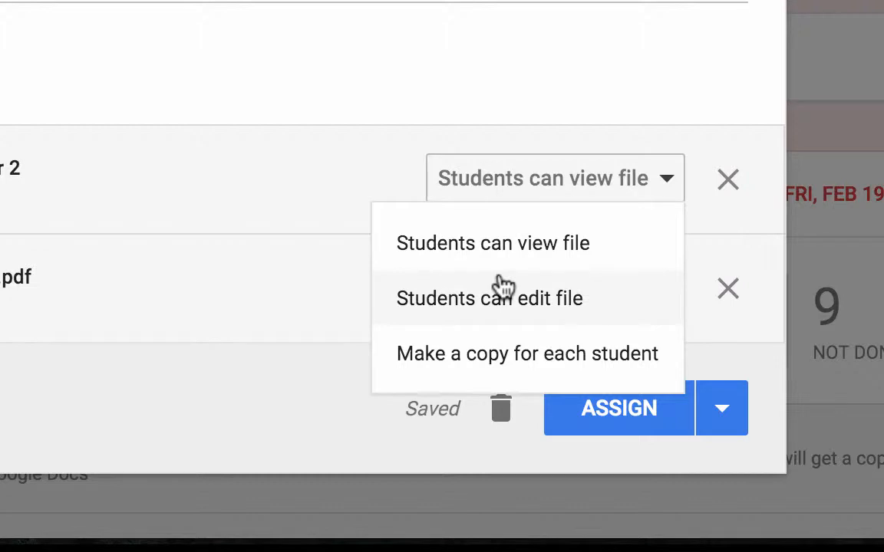
pyautogui.click(428, 142)
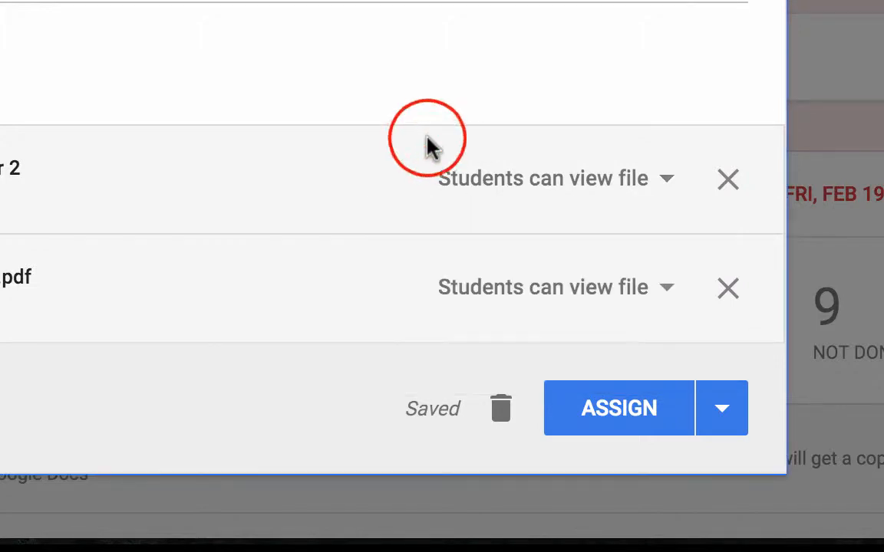
pyautogui.click(546, 175)
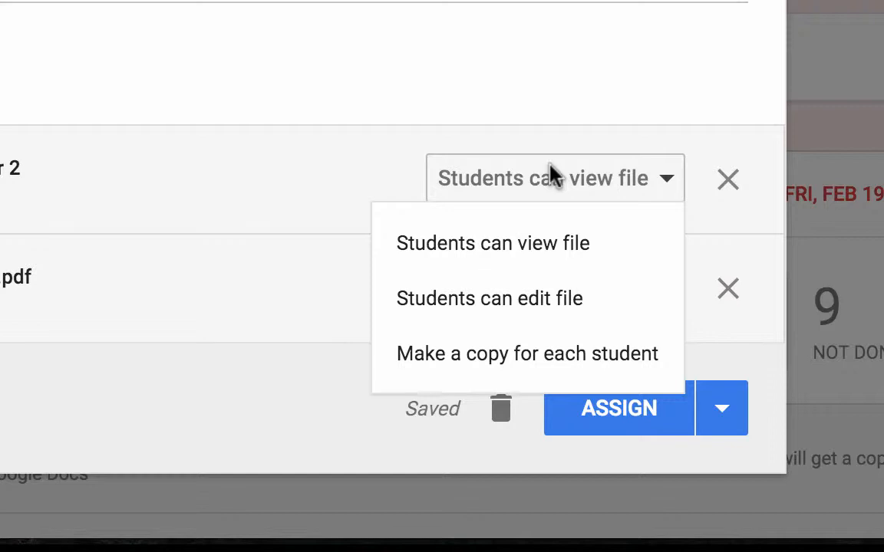
pyautogui.click(522, 354)
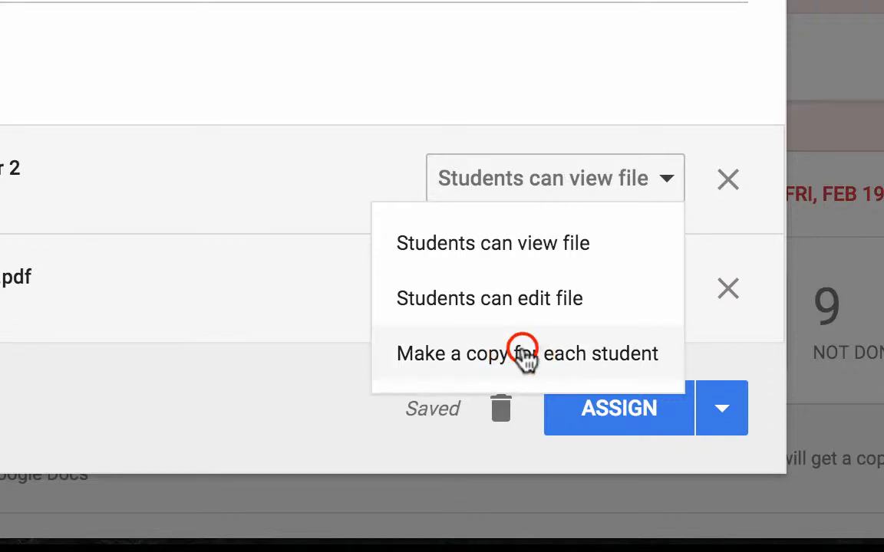
pyautogui.click(532, 286)
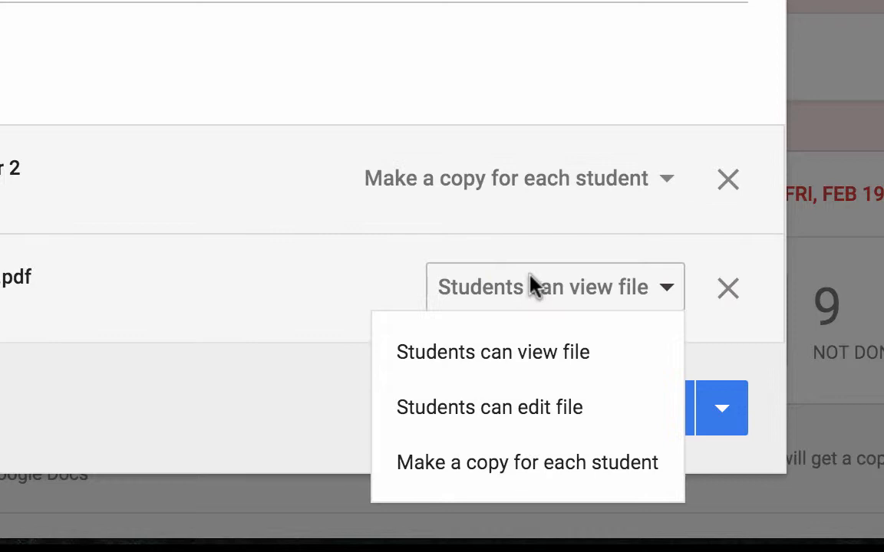
pyautogui.click(490, 461)
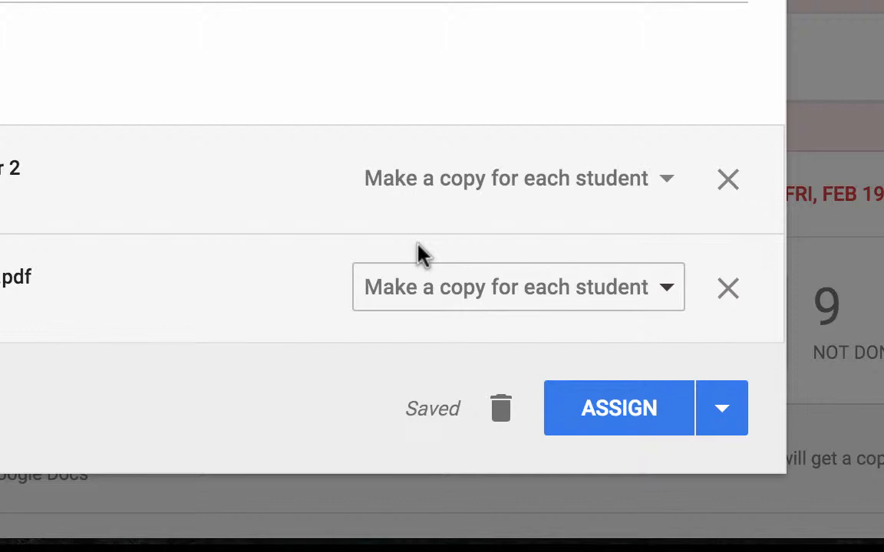
# - Assign the completed assignment to the class and check its post in the stream
pyautogui.click(616, 406)
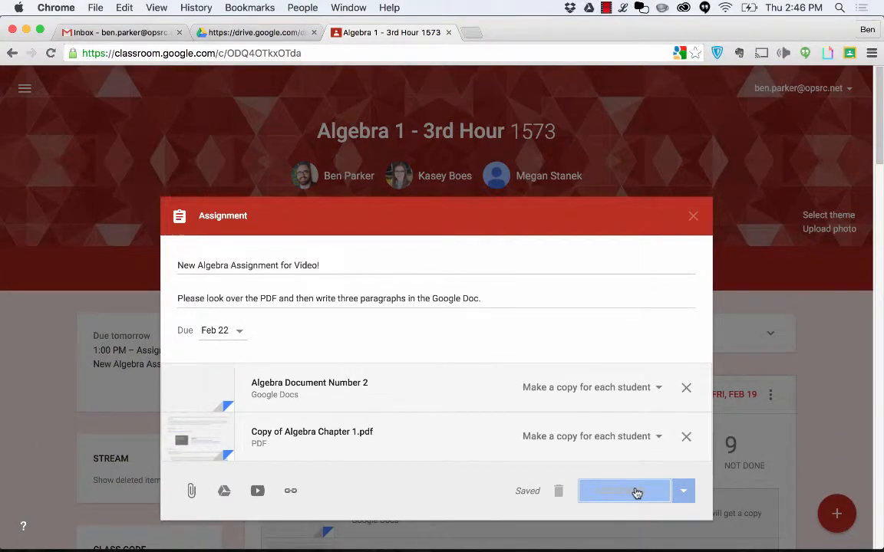
pyautogui.scroll(-1, 633, 421)
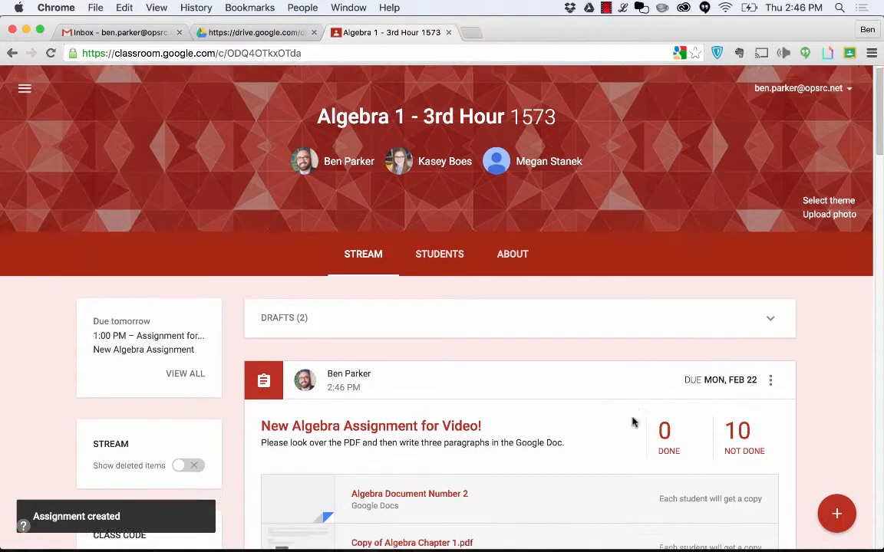
pyautogui.scroll(-3, 633, 422)
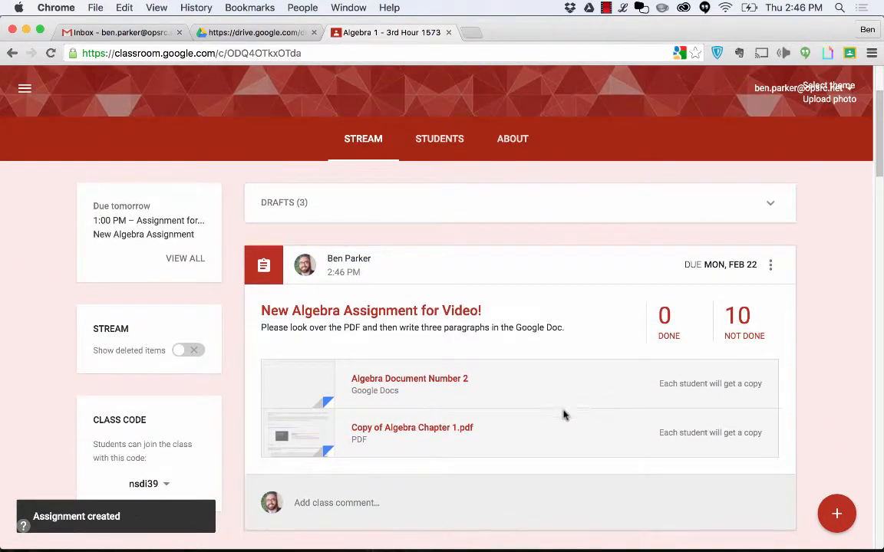
pyautogui.scroll(-2, 775, 386)
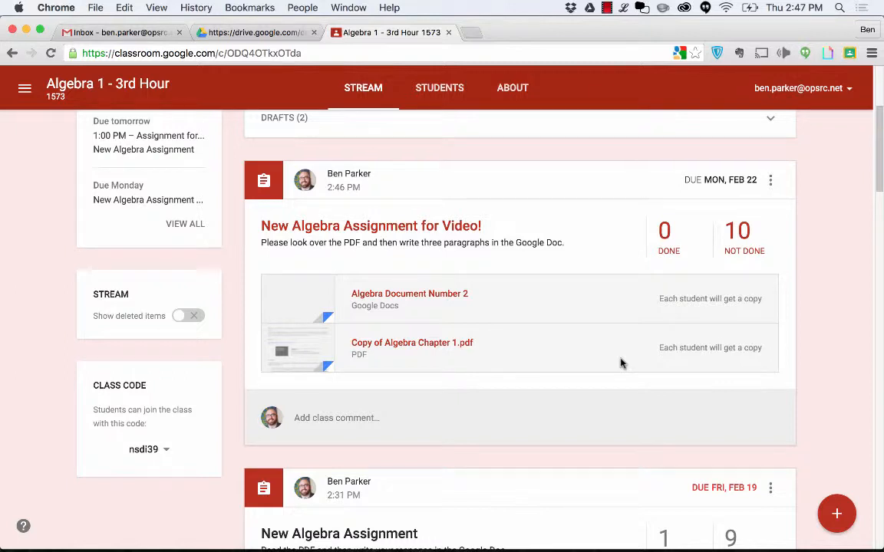
# - Switch to the browser window signed in as the student and open the Algebra 1 - 3rd Hour class
pyautogui.press('super+grave')
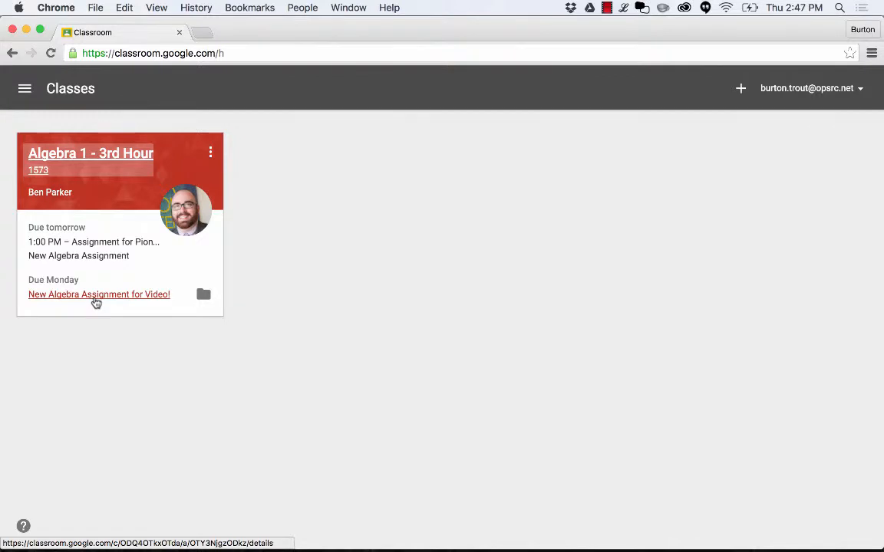
pyautogui.click(105, 160)
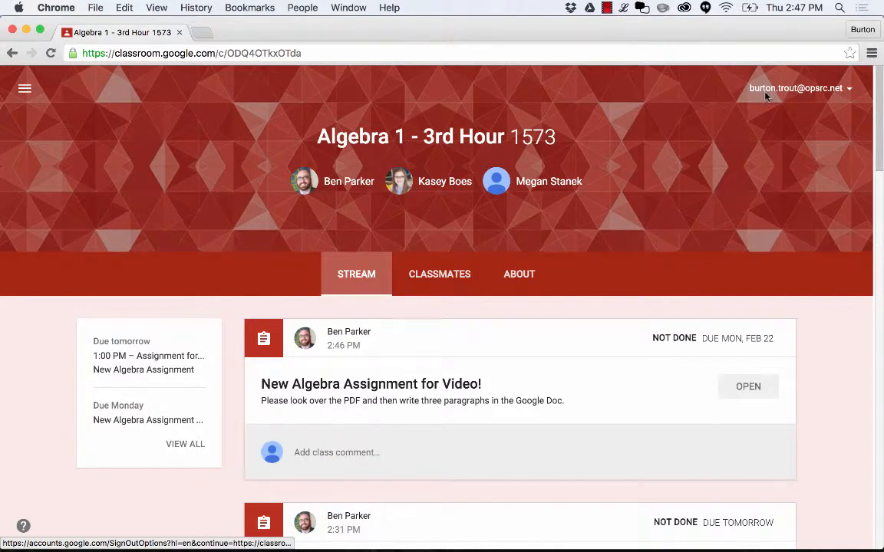
# - Open "New Algebra Assignment for Video!" from the student's class stream and dismiss the introductory dialog about working on it
pyautogui.scroll(-5, 661, 193)
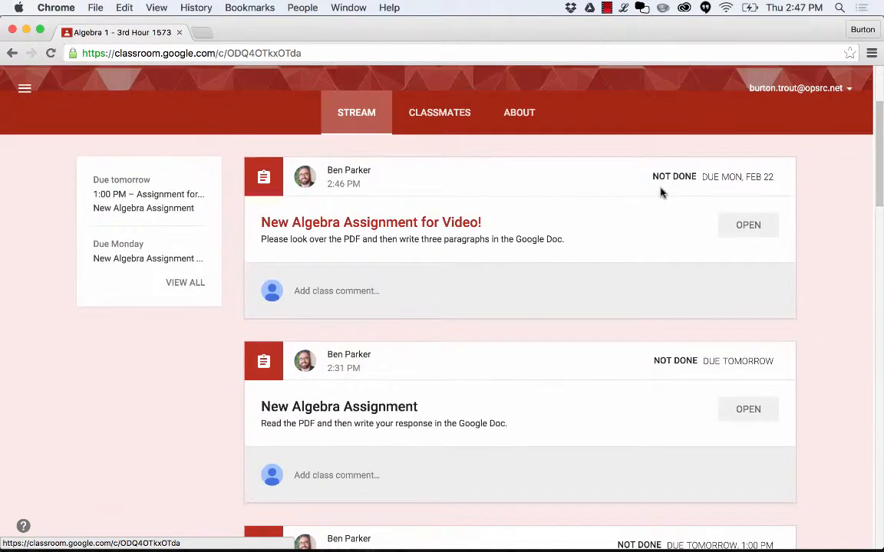
pyautogui.click(442, 221)
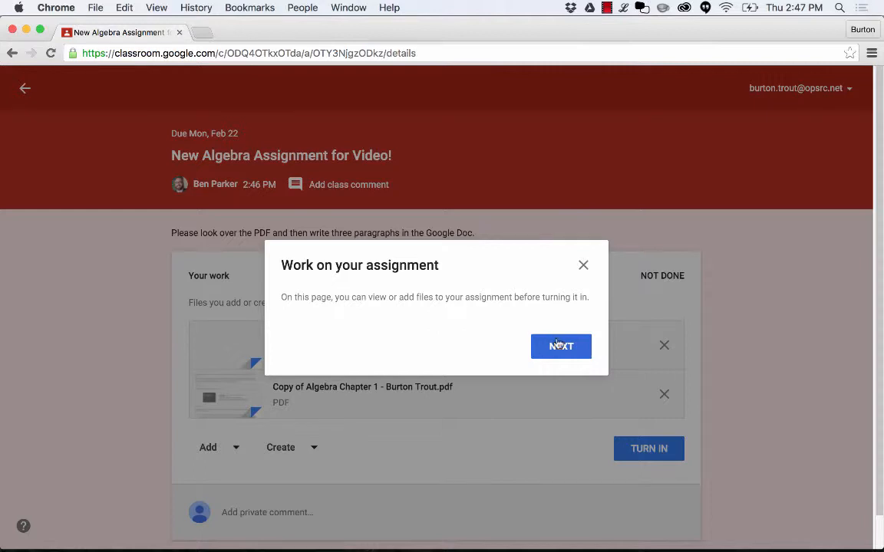
pyautogui.click(583, 267)
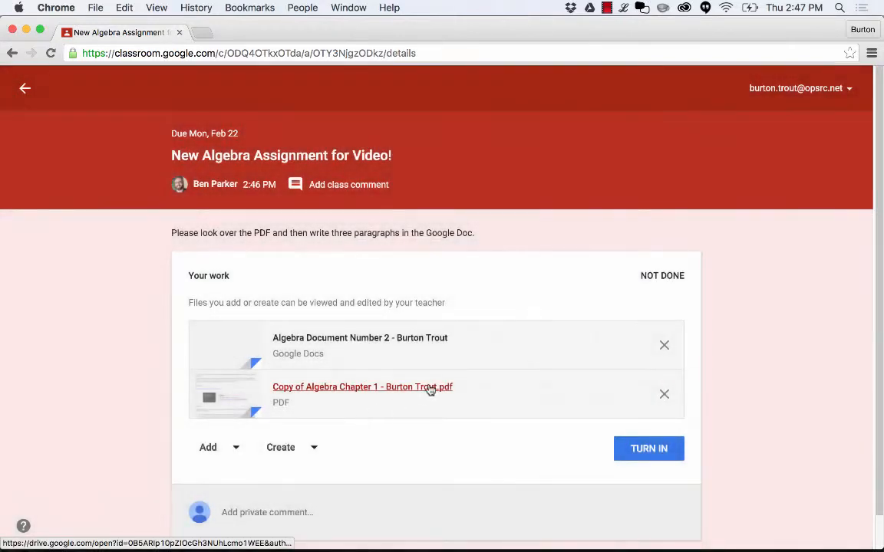
# - Open the student's copy of the Algebra Chapter 1 PDF, look through its first pages, and close it
pyautogui.click(338, 395)
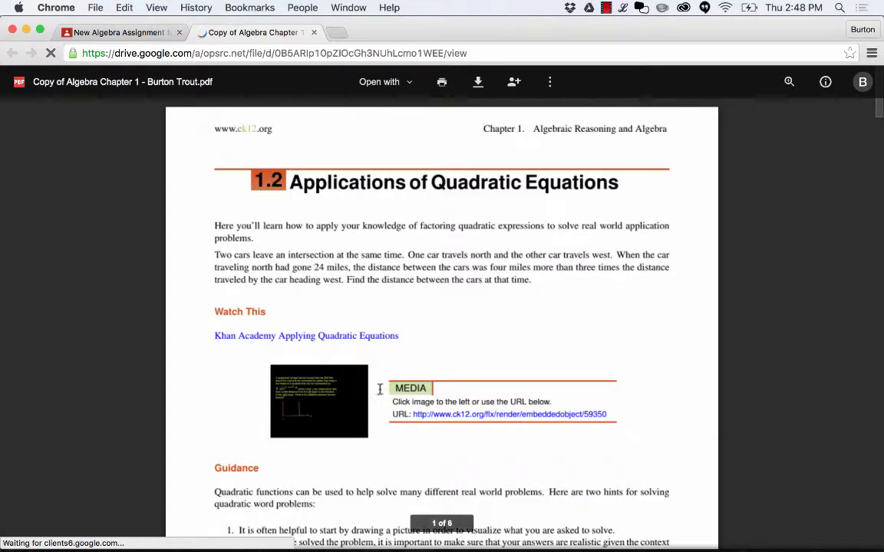
pyautogui.scroll(-3, 381, 388)
pyautogui.scroll(-15, 382, 388)
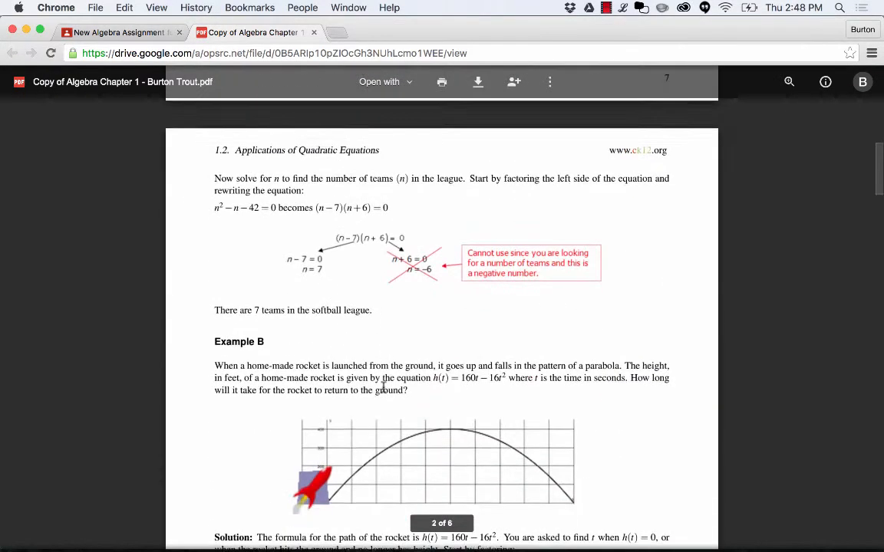
pyautogui.scroll(-15, 383, 387)
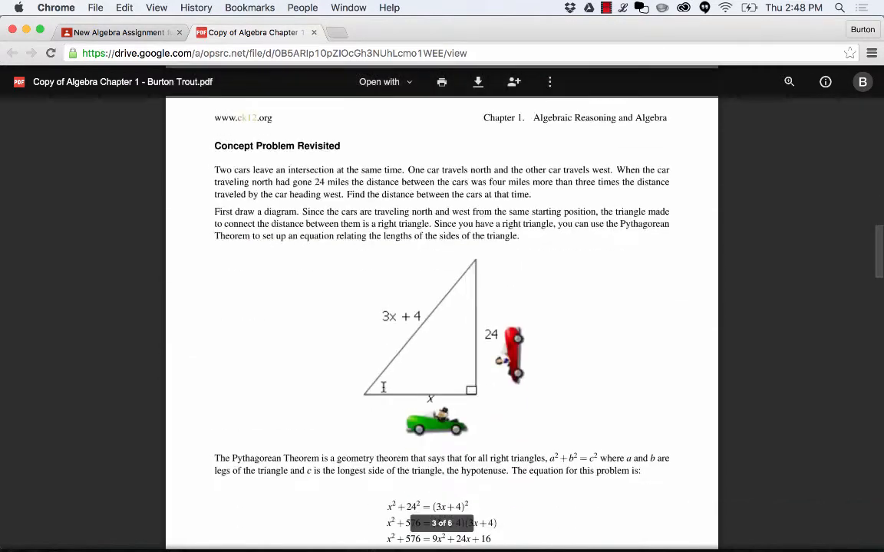
pyautogui.click(314, 32)
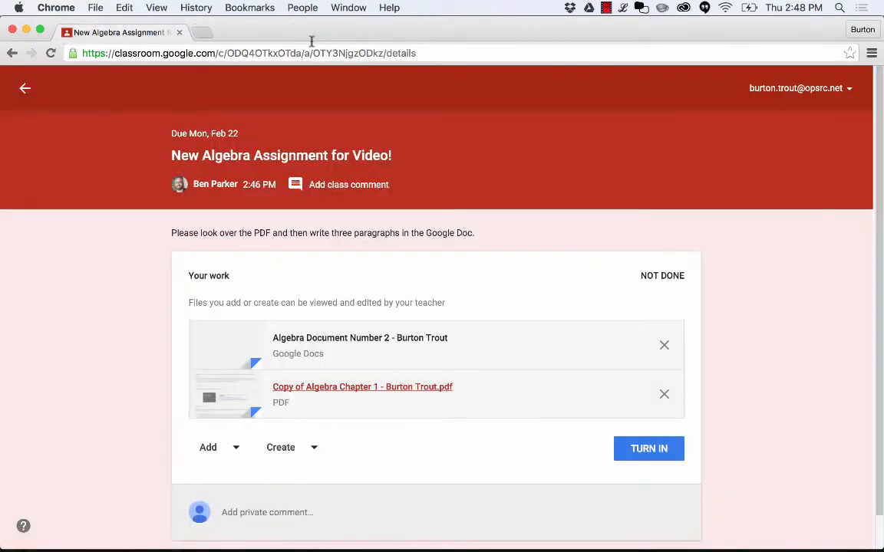
# - Insert three lorem ipsum paragraphs under "Please write your paragraphs below:" in the student's copy of Algebra Document Number 2 and close the document
pyautogui.click(332, 345)
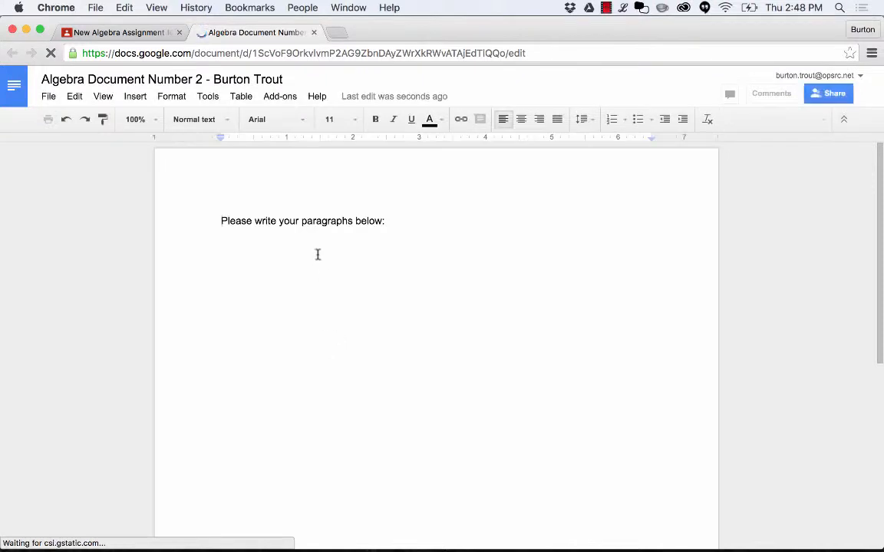
pyautogui.click(382, 259)
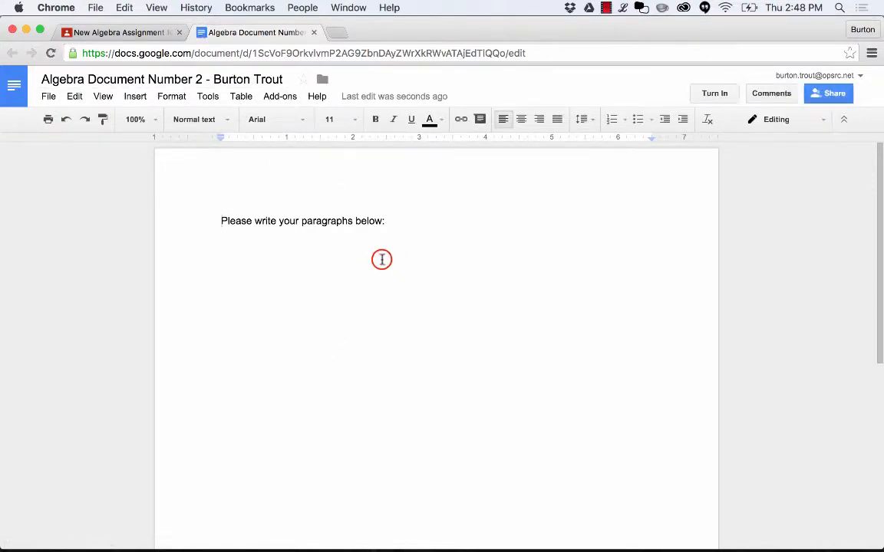
pyautogui.click(623, 8)
pyautogui.click(637, 126)
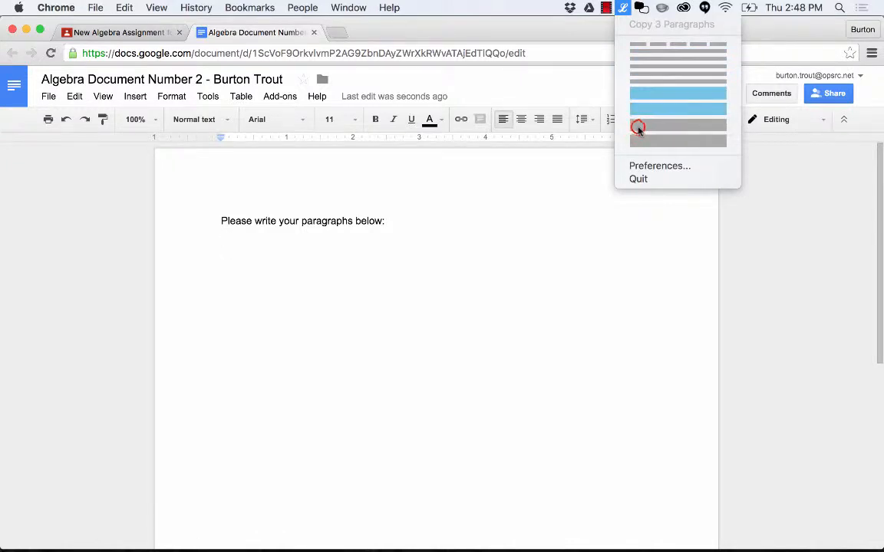
pyautogui.click(297, 294)
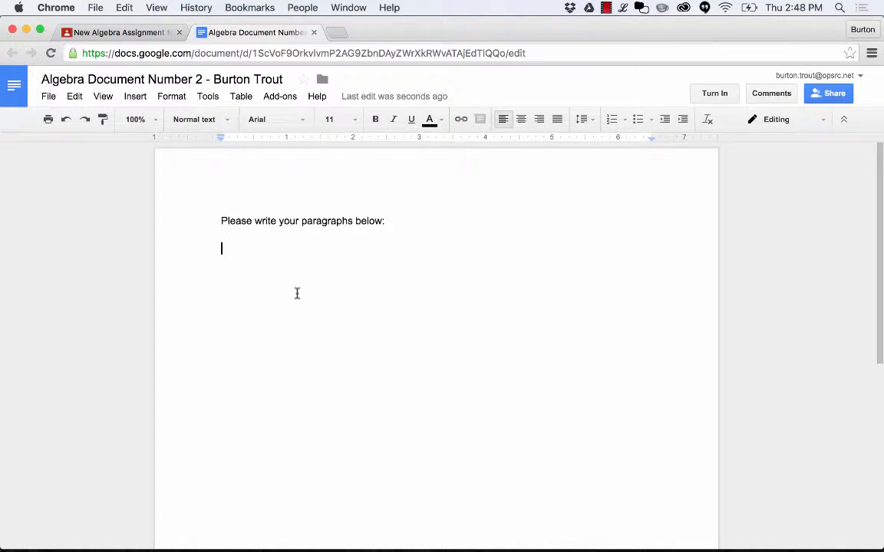
pyautogui.write('Etiam porta sem malesuada magna mollis euismod. Etiam porta sem malesuada magna mollis euismod. Vivamus sagittis lacus vel augue laoreet rutrum faucibus dolor auctor. Aenean eu leo quam. Pellentesque ornare sem lacinia quam venenatis vestibulum. Morbi leo risus, porta ac consectetur ac, vestibulum at eros. Maecenas sed diam eget risus varius blandit sit amet non magna. Sed posuere consectetur est at lobortis.  Maecenas faucibus mollis interdum. Donec sed odio dui. Praesent commodo cursus magna, vel scelerisque nisl consectetur et. Fusce dapibus, tellus ac cursus commodo, tortor mauris condimentum nibh, ut fermentum massa justo sit amet risus.  Lorem ipsum dolor sit amet, consectetur adipiscing elit. Nullam id dolor id nibh ultricies vehicula ut id elit. Fusce dapibus, tellus ac cursus commodo, tortor mauris condimentum nibh, ut fermentum massa justo sit amet risus. Nullam id dolor id nibh ultricies vehicula ut id elit. Integer posuere erat a ante venenatis dapibus posuere velit aliquet. Aenean eu leo quam. Pellentesque ornare sem lacinia quam venenatis vestibulum.')
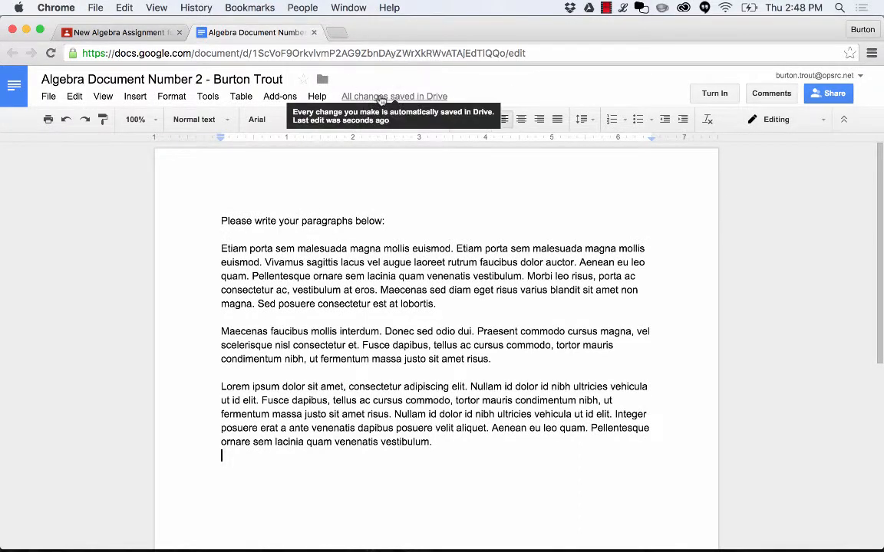
pyautogui.click(313, 32)
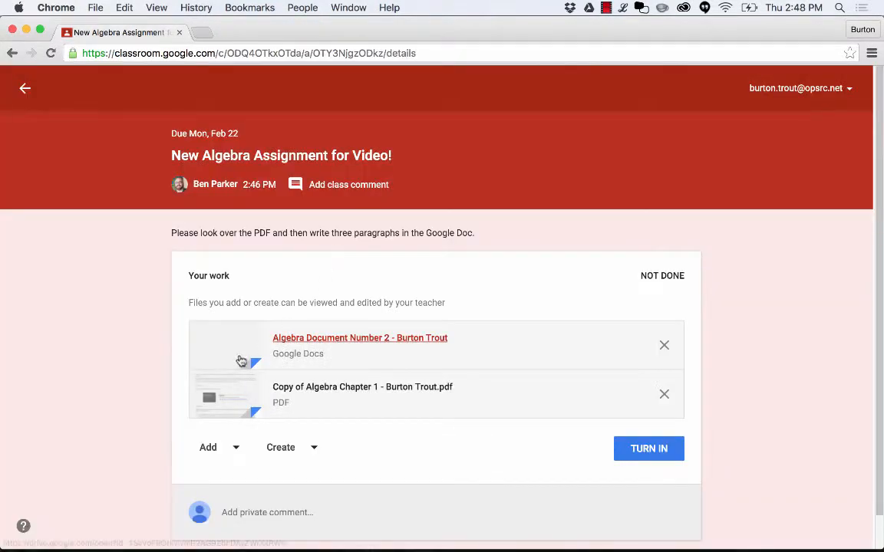
# - Examine the options for adding existing files or creating new ones in the student's work, without attaching anything
pyautogui.scroll(-1, 326, 423)
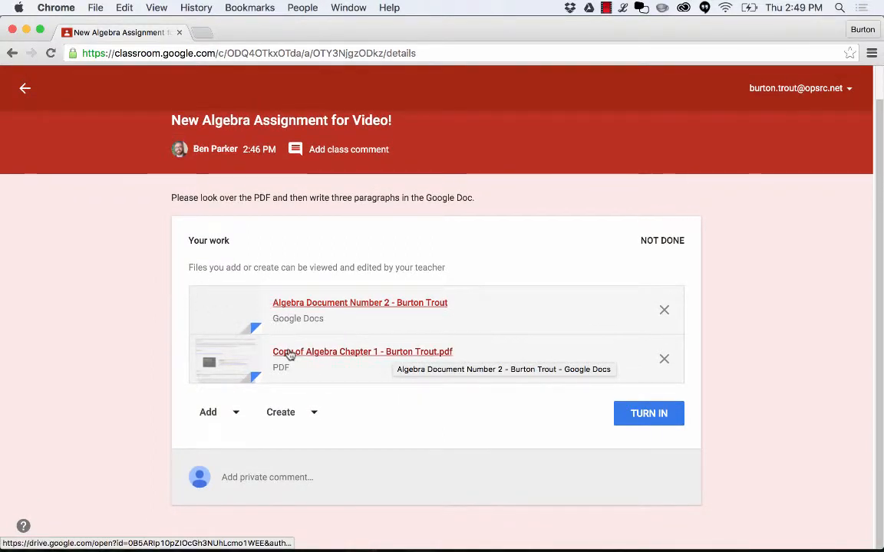
pyautogui.click(234, 413)
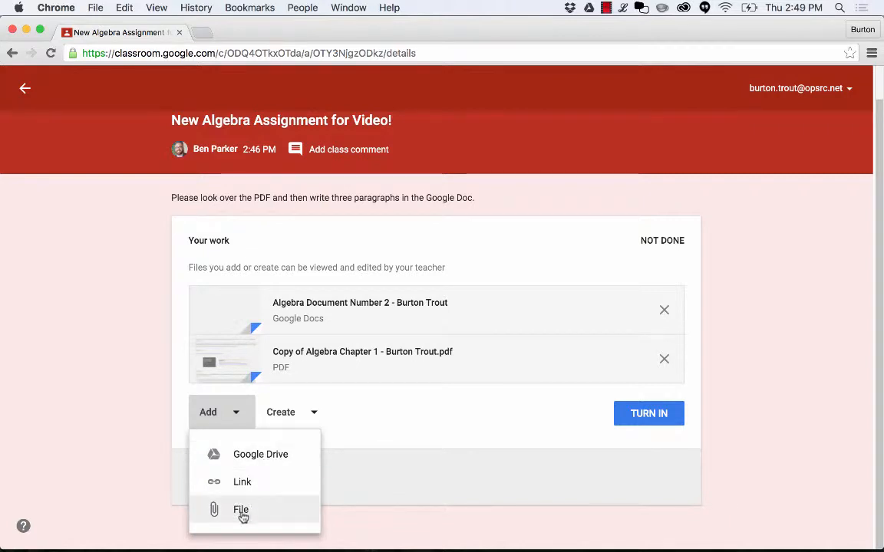
pyautogui.click(314, 412)
pyautogui.click(315, 412)
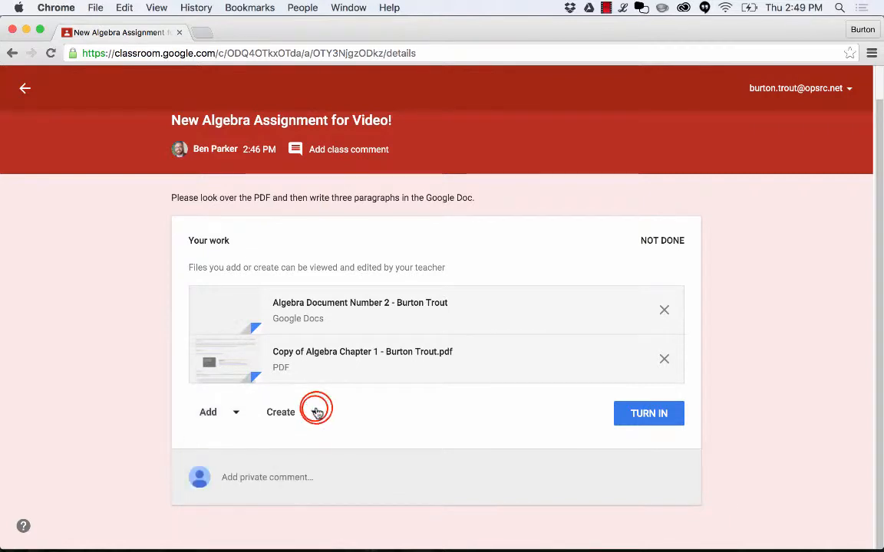
pyautogui.click(487, 467)
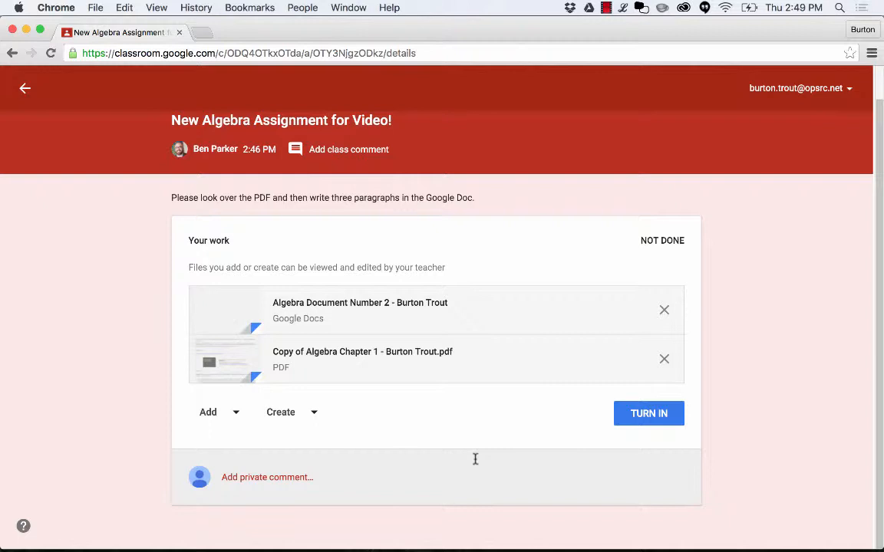
pyautogui.click(309, 414)
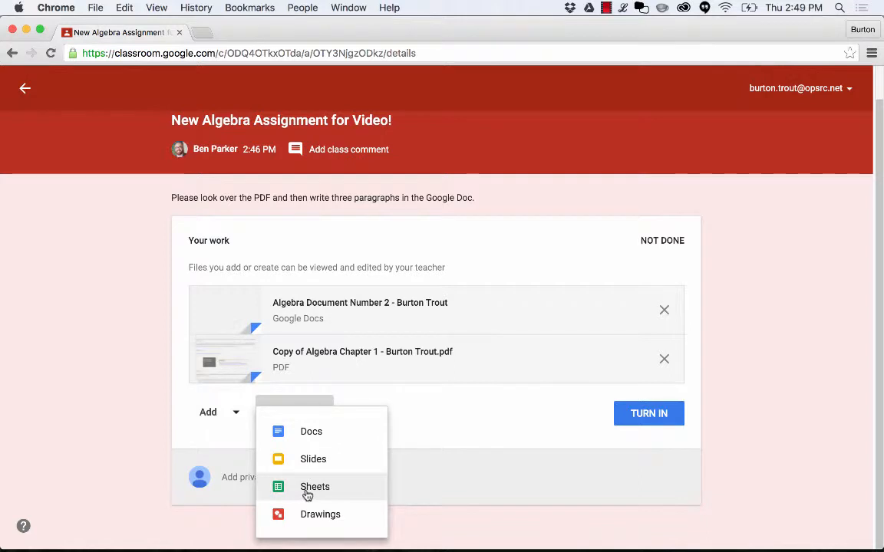
pyautogui.click(434, 444)
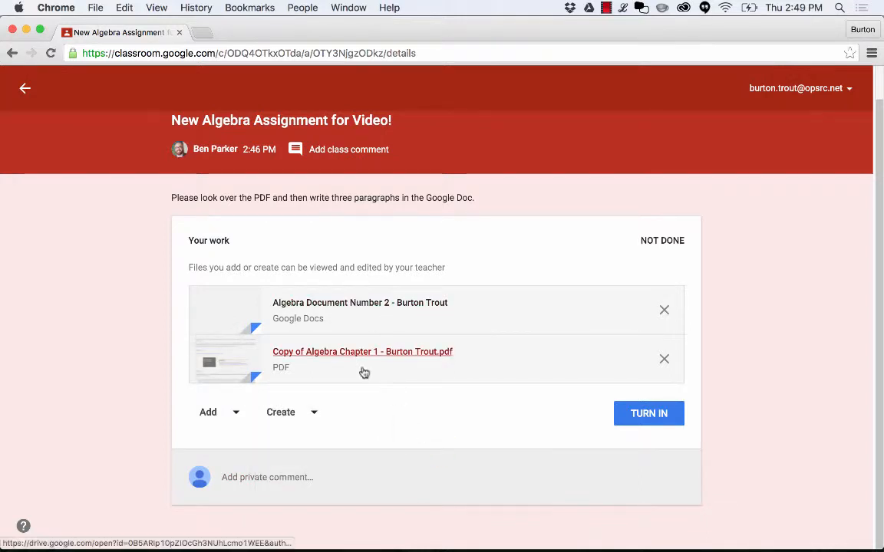
# - Turn in the student's assignment with both attachments and return to the class stream
pyautogui.click(642, 422)
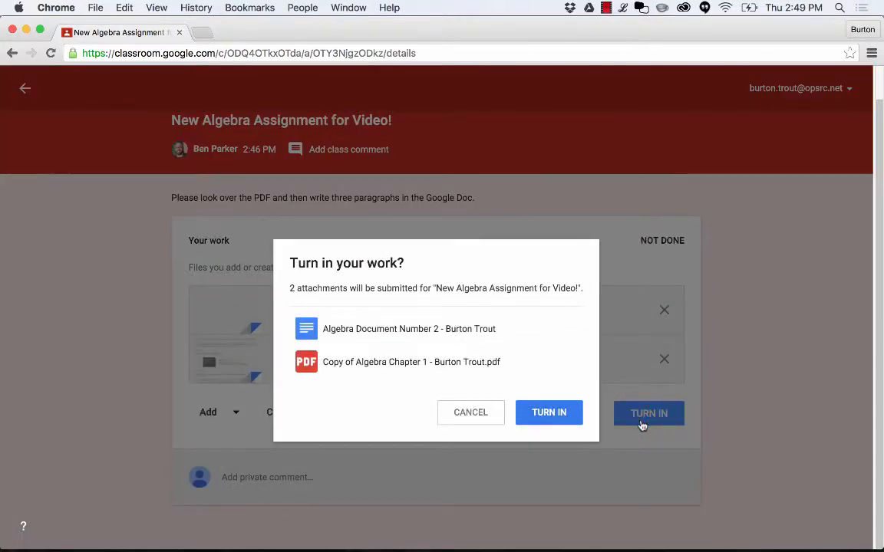
pyautogui.click(556, 419)
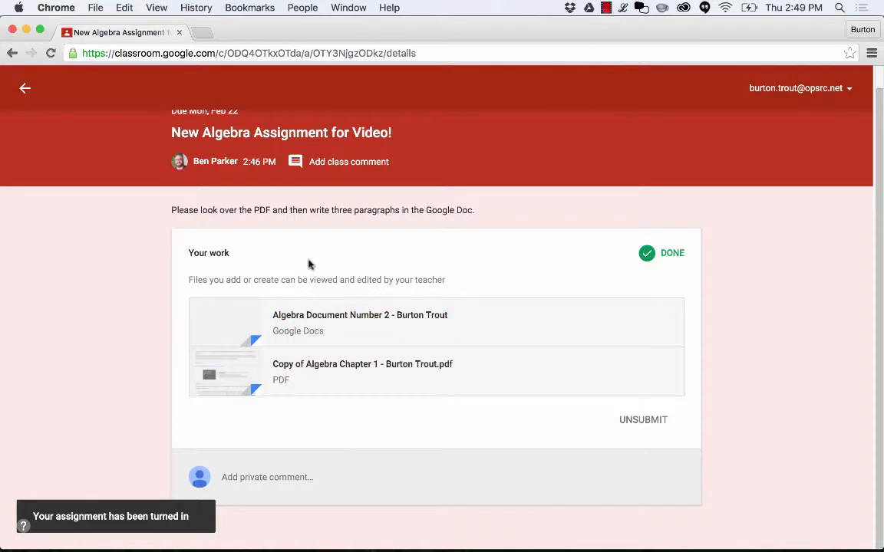
pyautogui.click(24, 90)
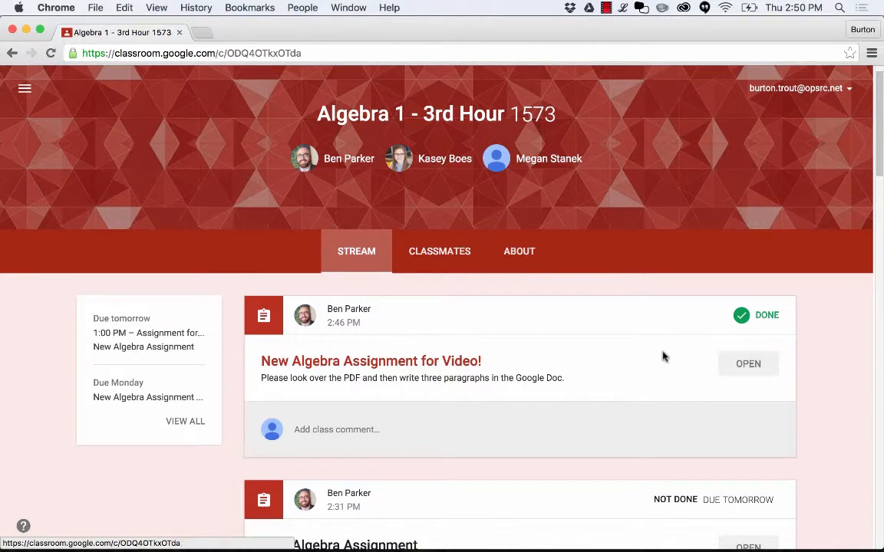
# - Close the student's browser window and, as the teacher, open the completed submission for "New Algebra Assignment for Video!"
pyautogui.click(12, 30)
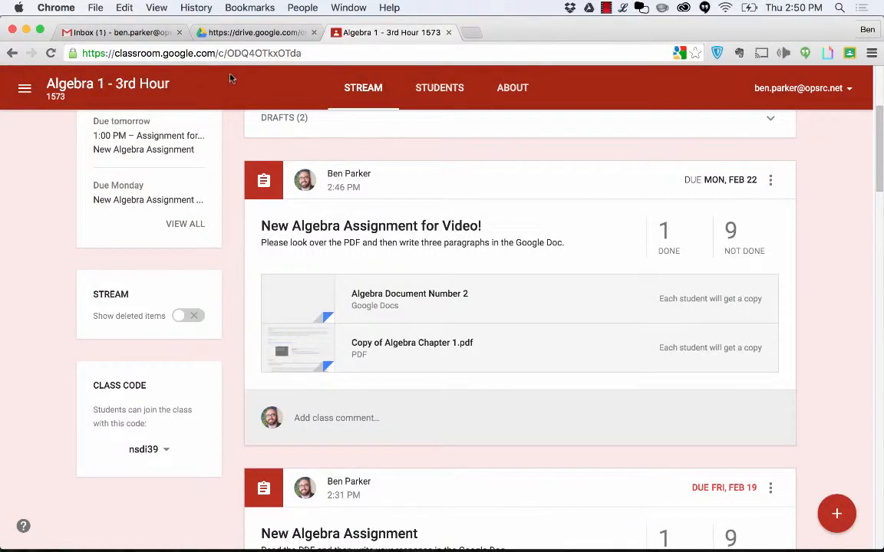
pyautogui.scroll(-1, 369, 186)
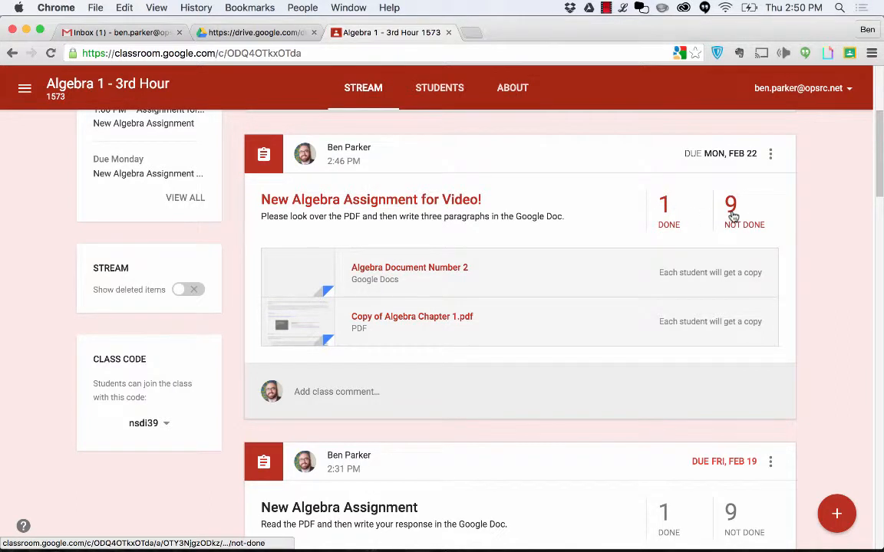
pyautogui.click(664, 217)
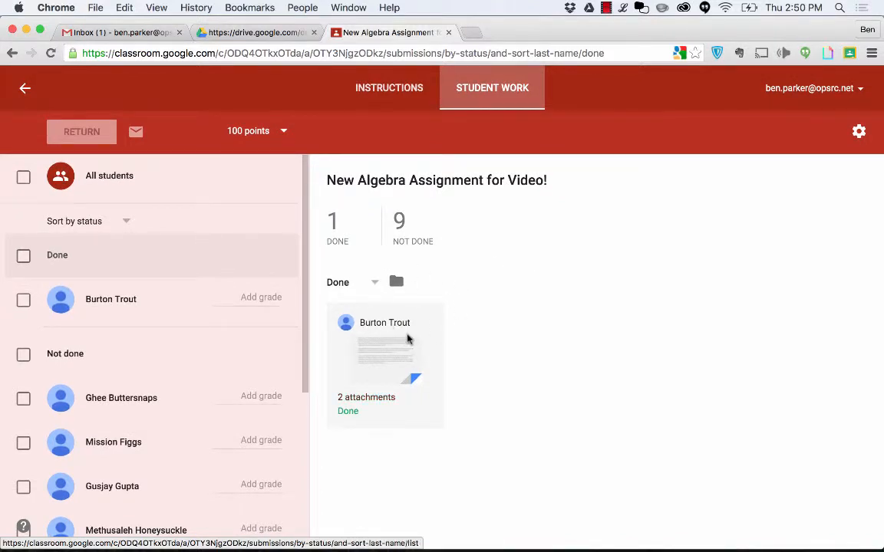
pyautogui.click(366, 398)
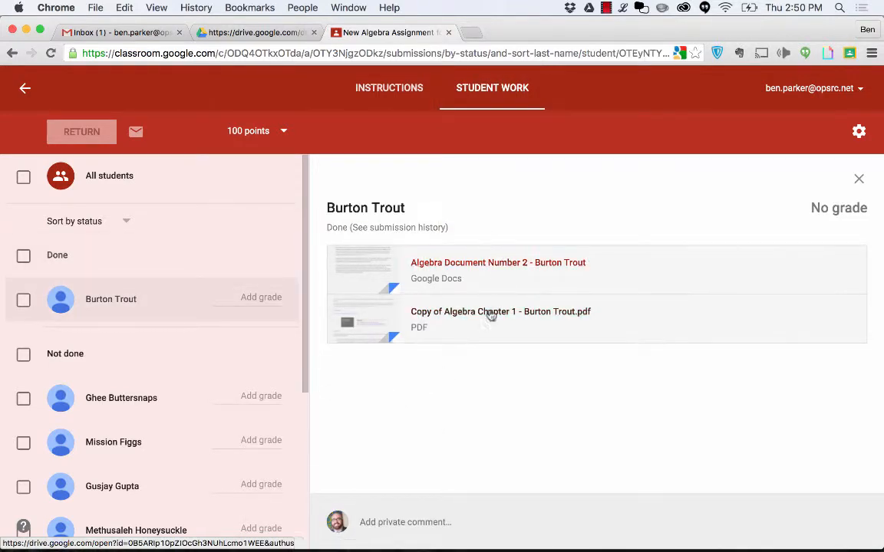
# - Add the comment "Great point!" to the end part of the second lorem ipsum paragraph in the submitted Google Doc and close it
pyautogui.click(485, 270)
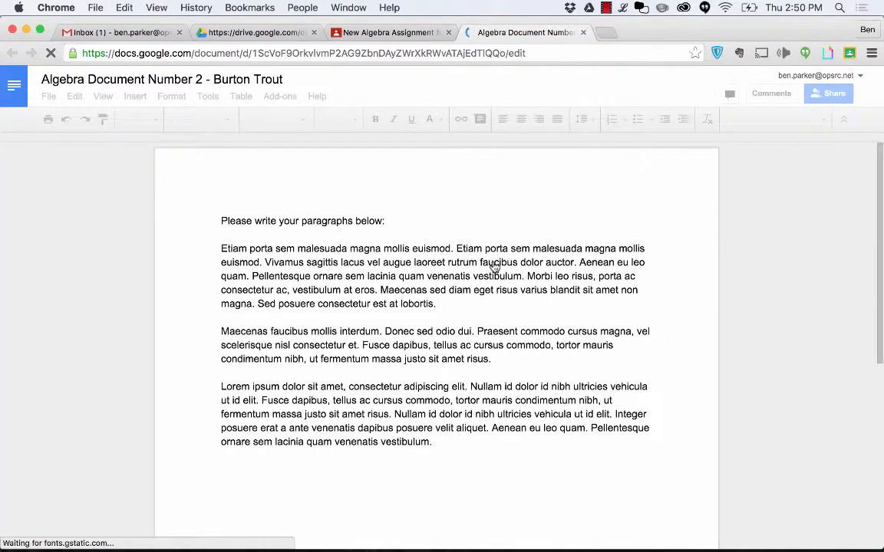
pyautogui.click(465, 392)
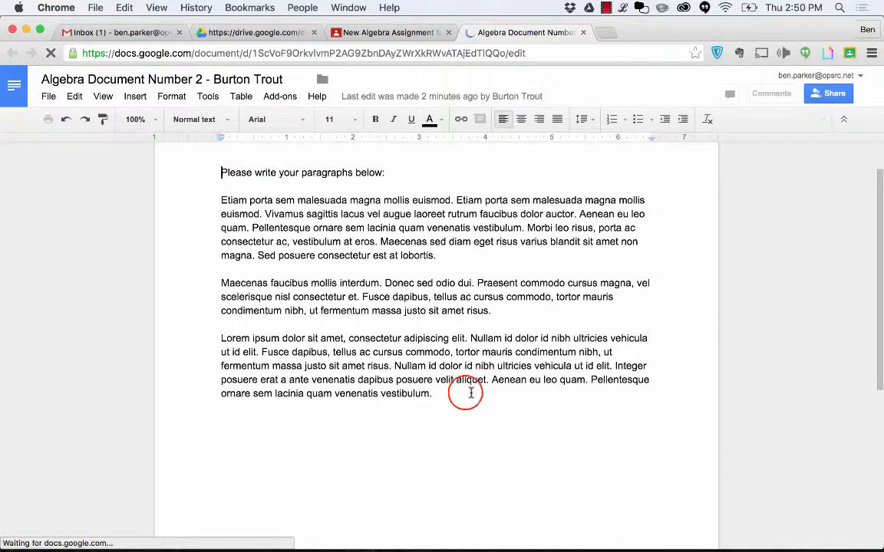
pyautogui.moveTo(546, 309); pyautogui.dragTo(475, 283)
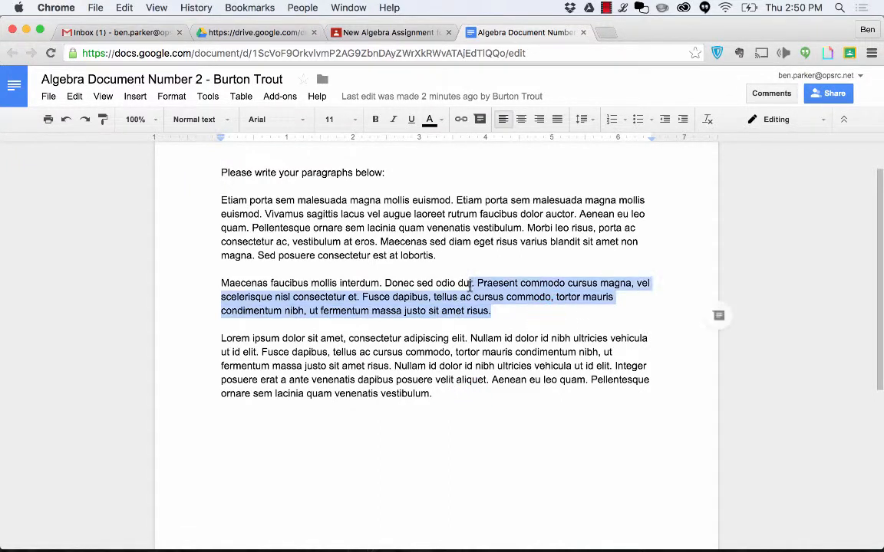
pyautogui.click(717, 310)
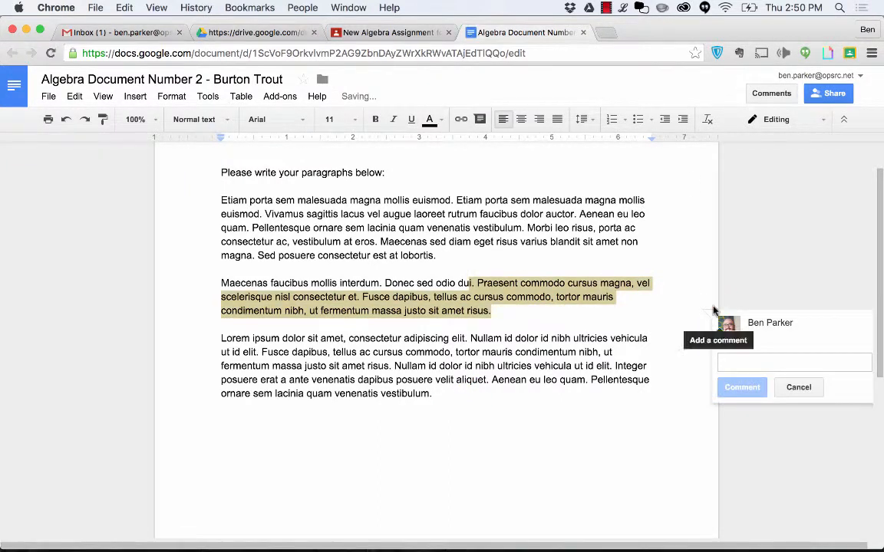
pyautogui.write('Great point!')
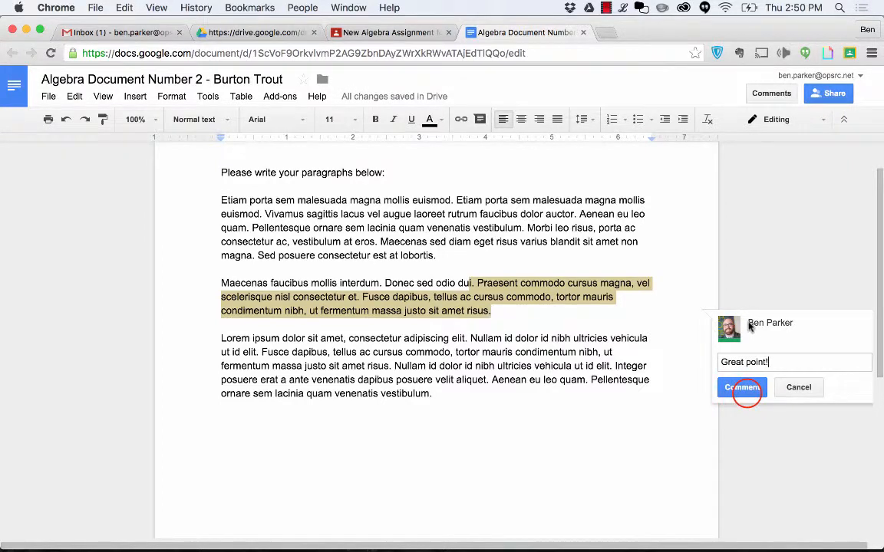
pyautogui.click(747, 391)
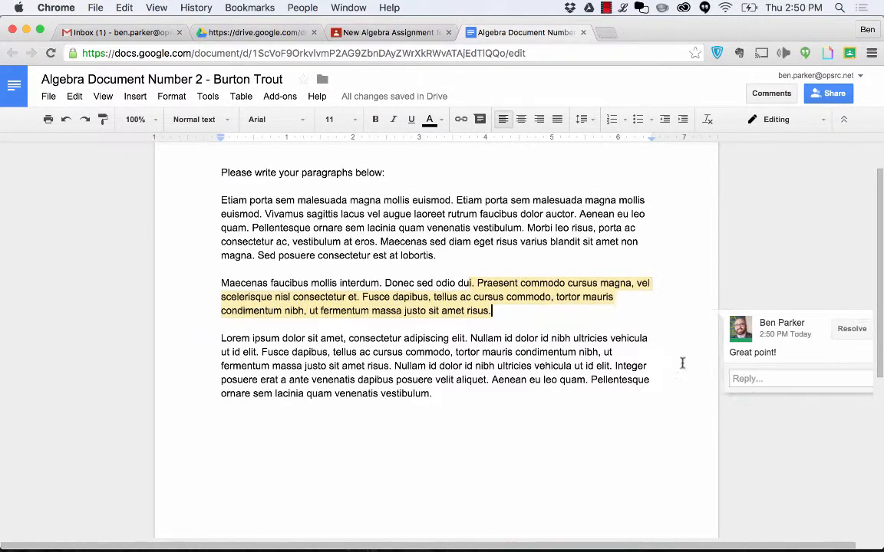
pyautogui.click(615, 404)
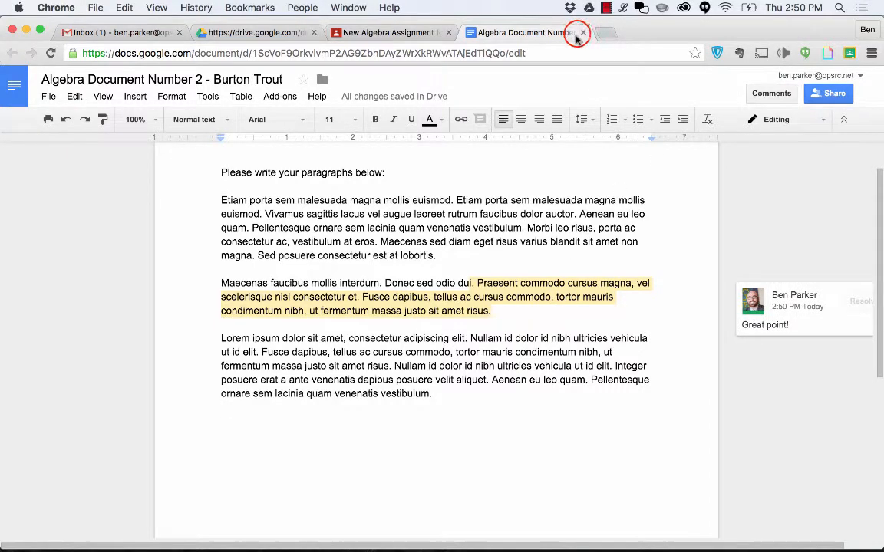
pyautogui.click(583, 33)
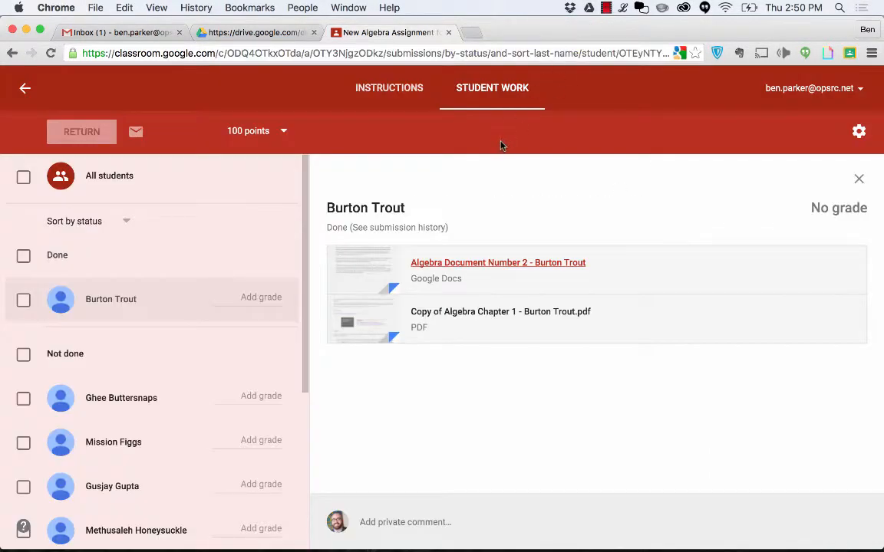
# - Grade the completed student submission 100 out of 100 and return it with the private comment "Great job!"
pyautogui.click(258, 296)
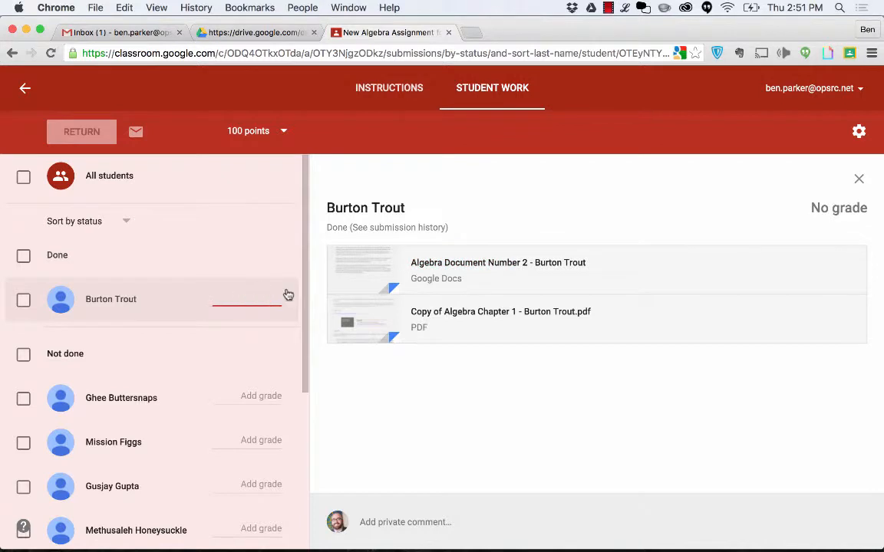
pyautogui.write('100')
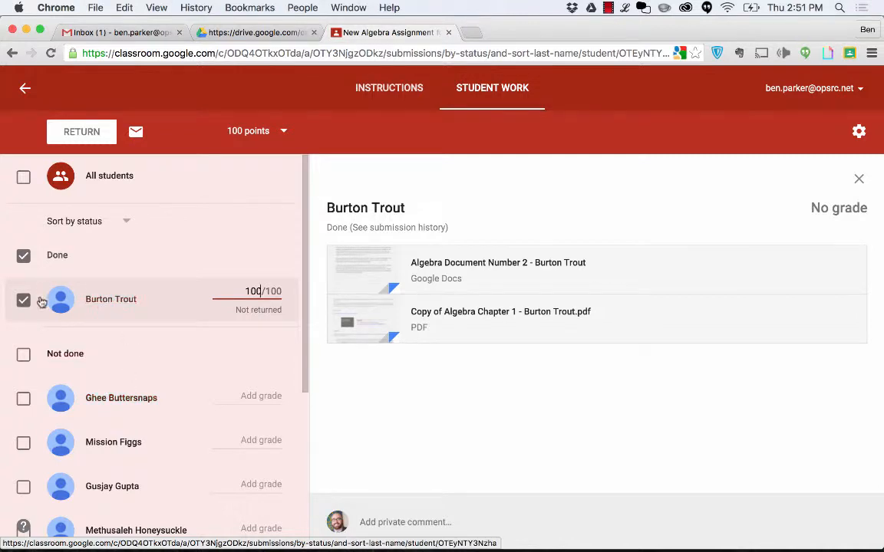
pyautogui.click(107, 133)
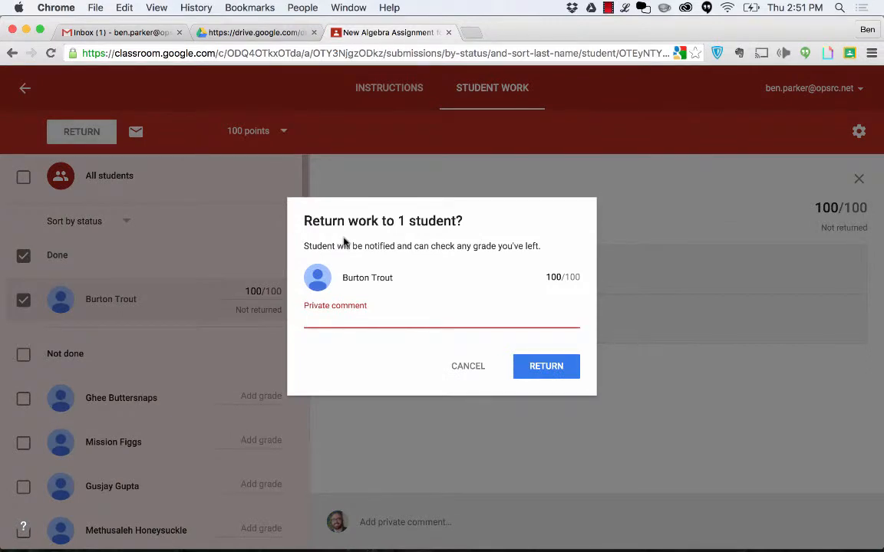
pyautogui.write('Great job!')
pyautogui.click(559, 368)
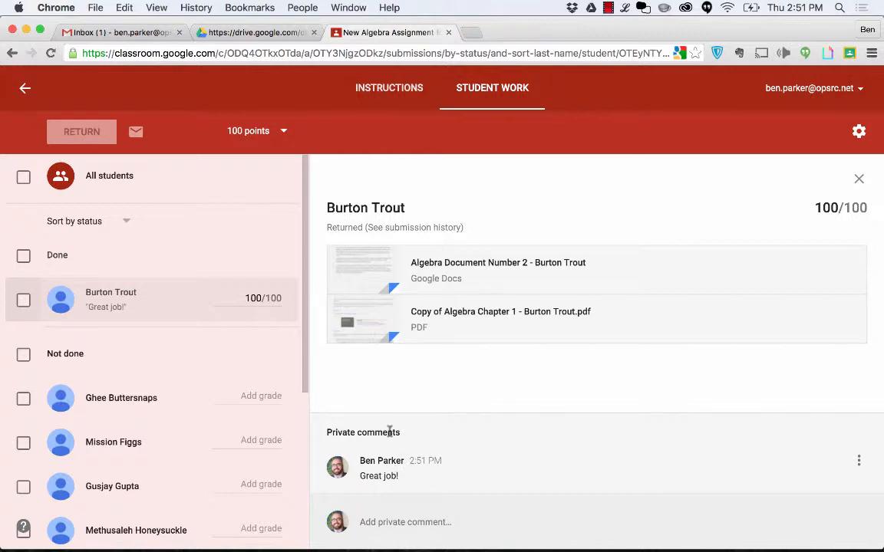
# - Enter a grade of 80 for the first student under Not done and 75 for the second
pyautogui.scroll(-3, 292, 253)
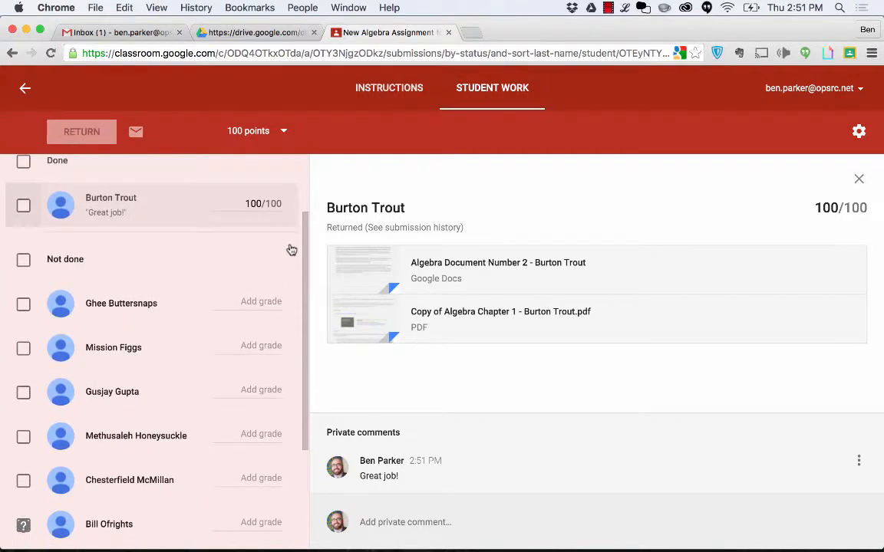
pyautogui.scroll(-1, 290, 249)
pyautogui.click(259, 270)
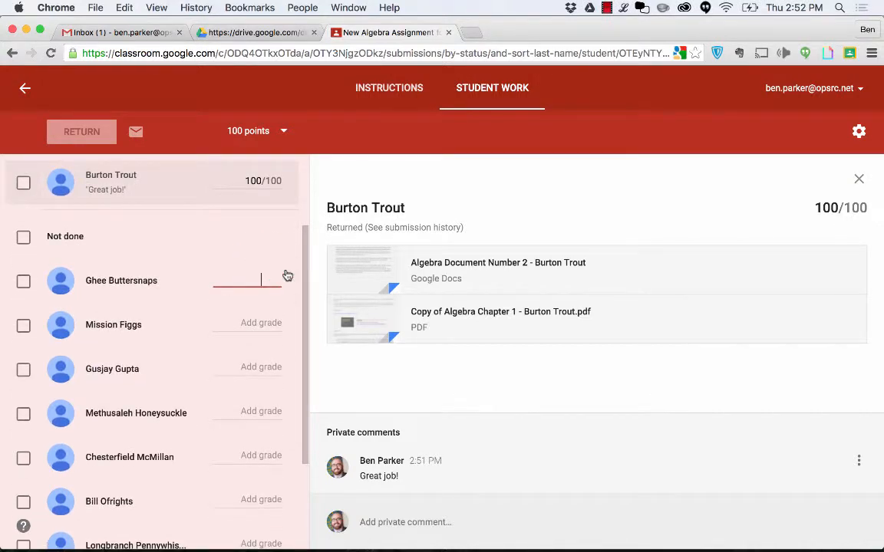
pyautogui.write('80')
pyautogui.click(258, 323)
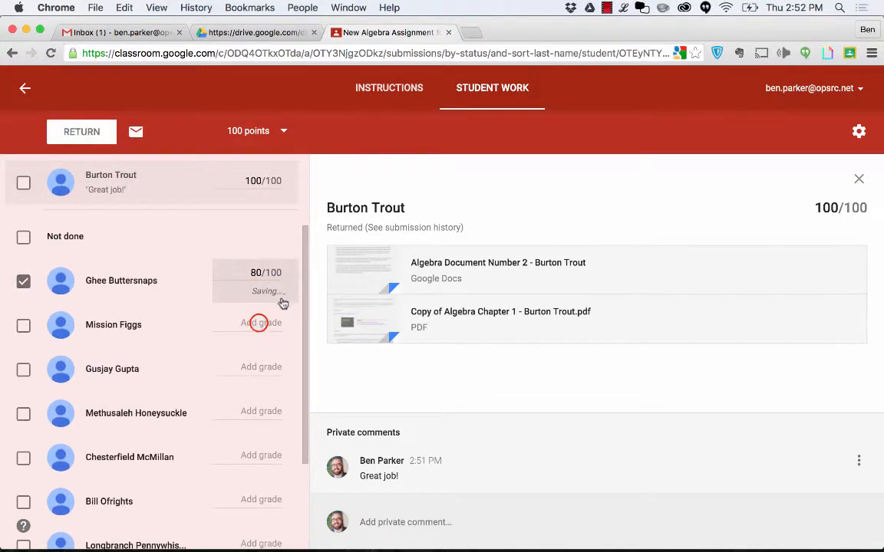
pyautogui.write('75')
# - Examine the assignment's point value setting and the options for copying or downloading grades, without changing or exporting anything
pyautogui.click(282, 131)
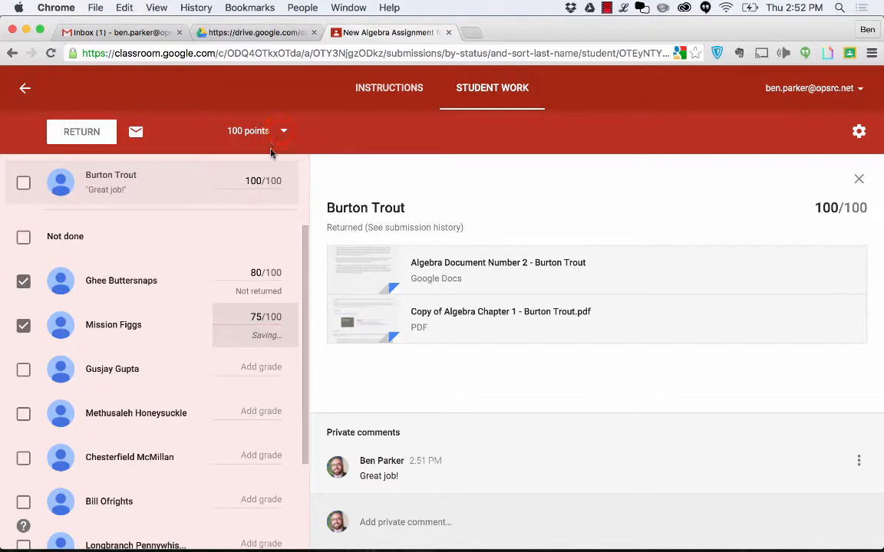
pyautogui.click(253, 128)
pyautogui.click(300, 128)
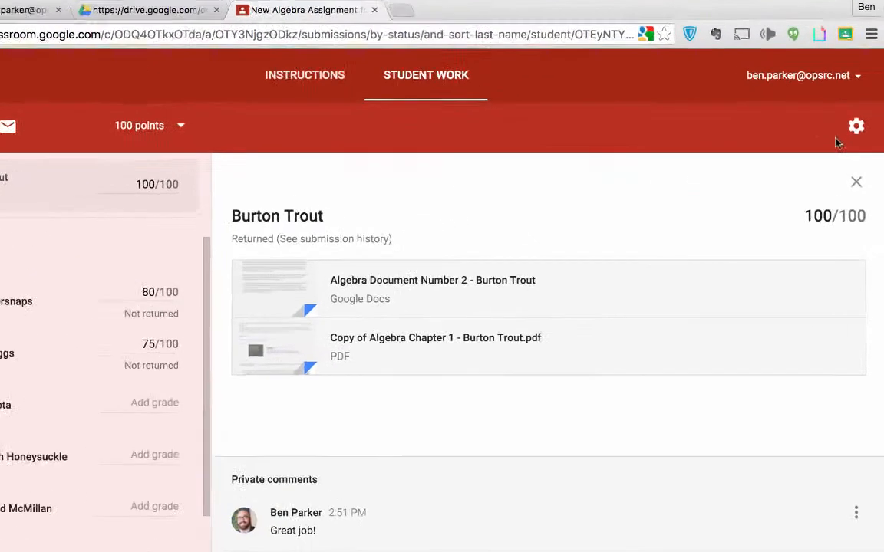
pyautogui.click(858, 133)
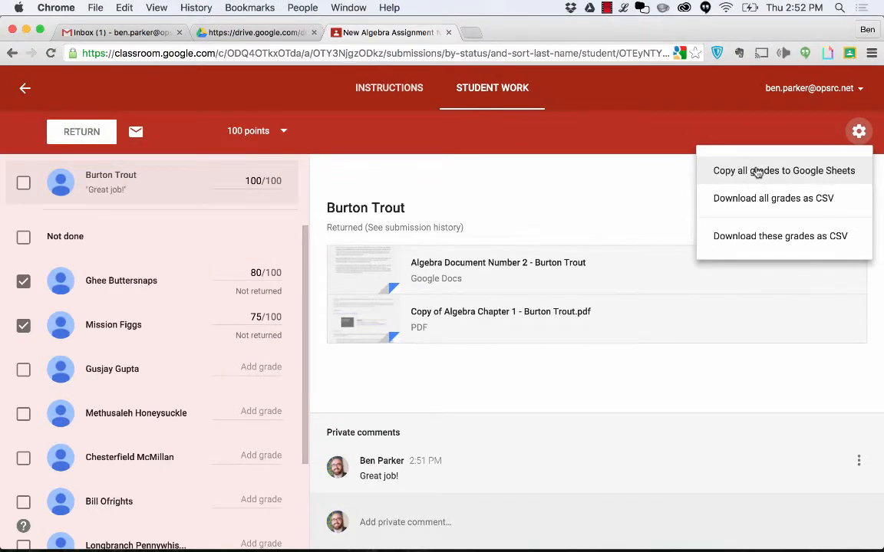
pyautogui.click(652, 166)
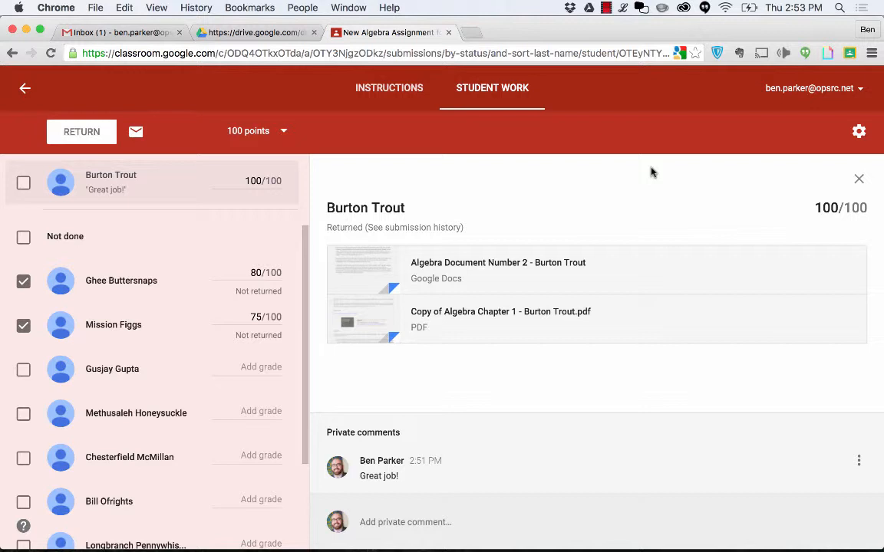
# - Leave the student work for the Algebra 1 - 3rd Hour stream and go to the overview of all classes
pyautogui.click(22, 91)
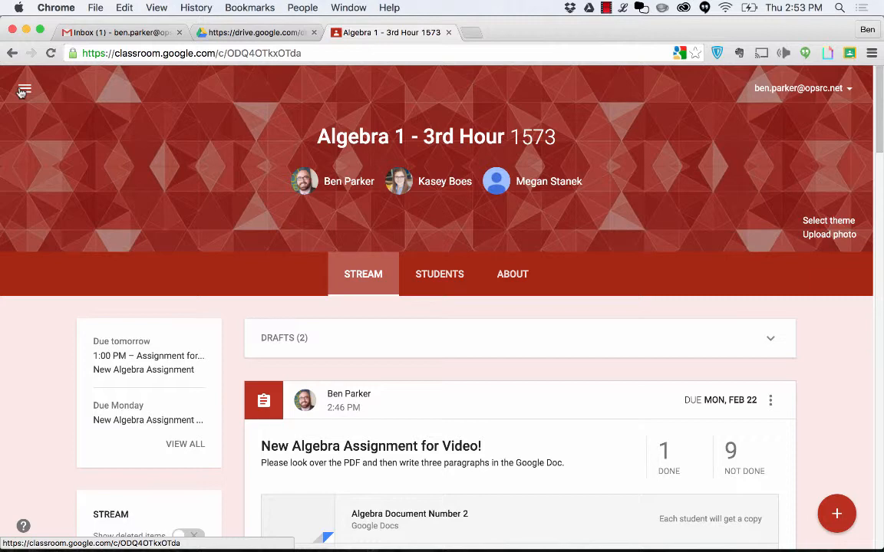
pyautogui.click(24, 90)
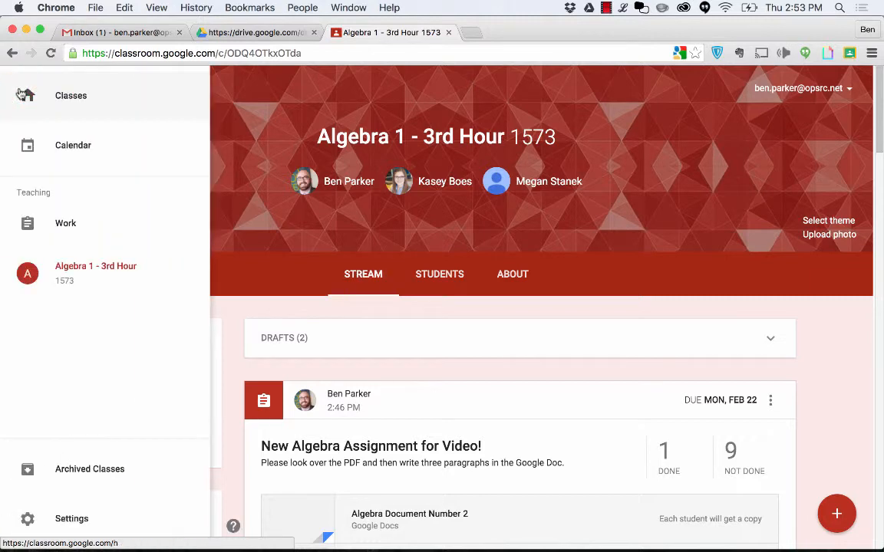
pyautogui.click(28, 96)
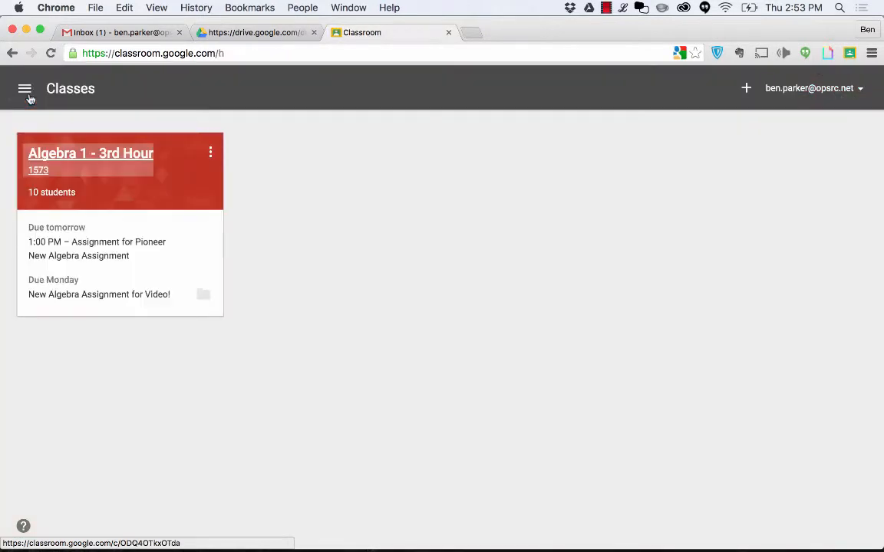